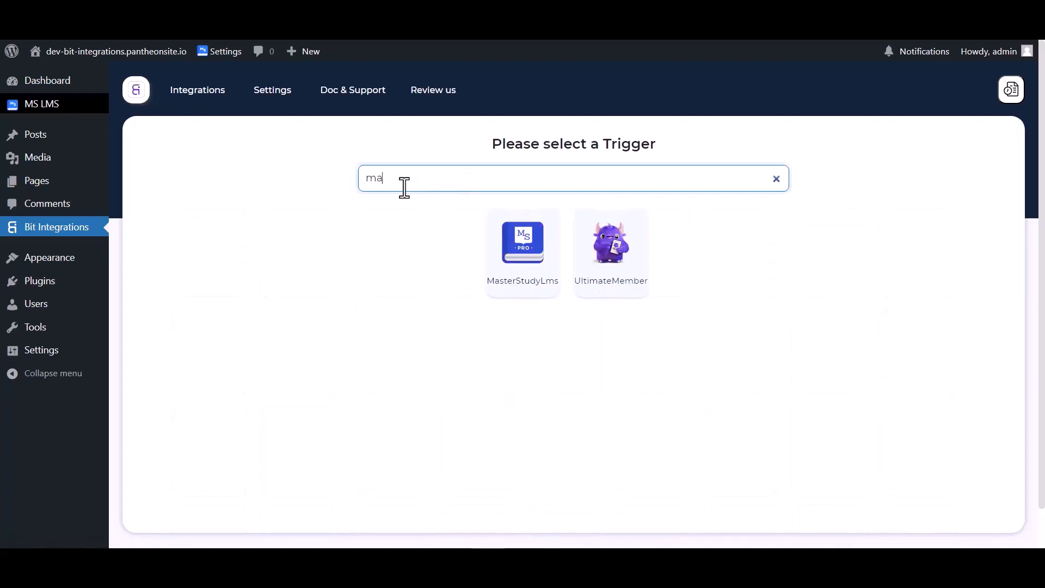
- Set the trigger to MasterStudyLms with the task User Enrolled in a Course for the Bit Integrations course
left_click(524, 276)
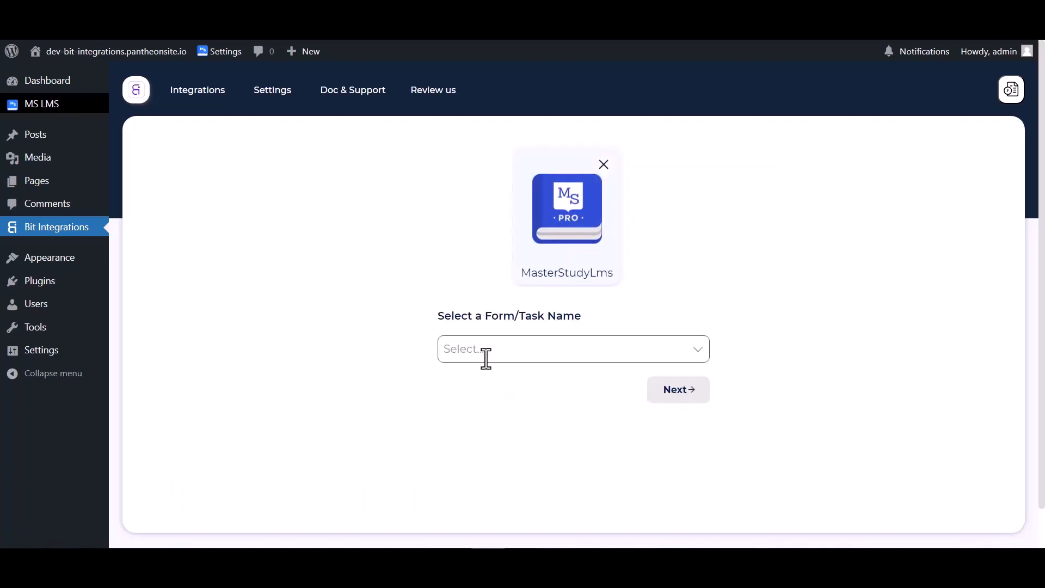
left_click(483, 356)
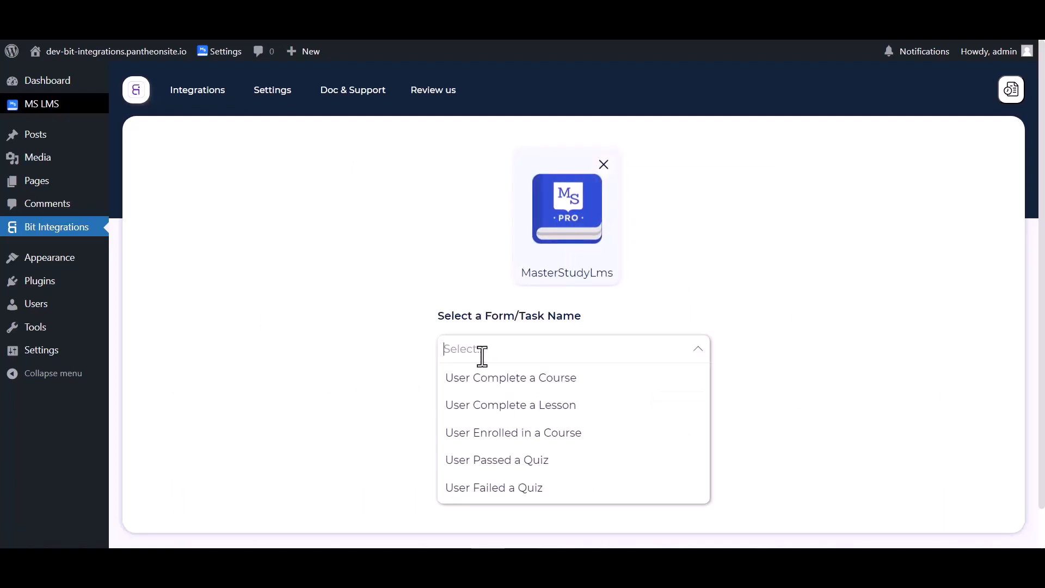
left_click(489, 438)
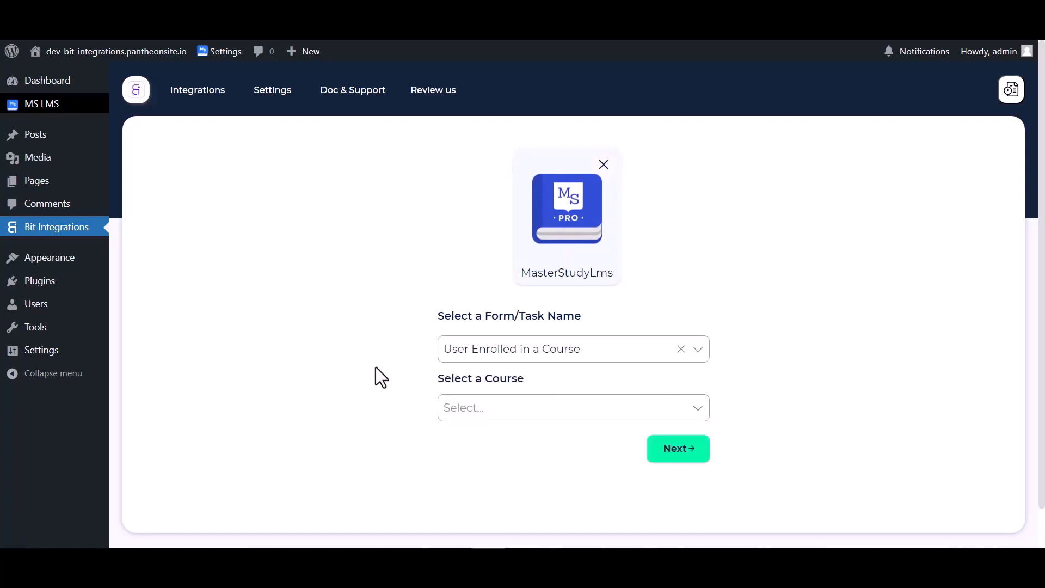
left_click(476, 414)
left_click(485, 379)
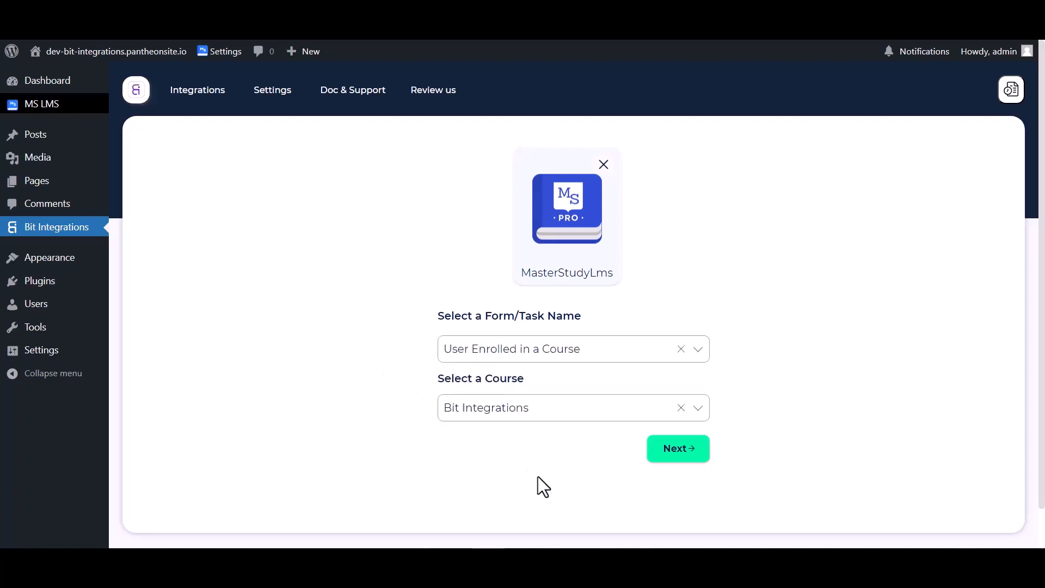
left_click(668, 457)
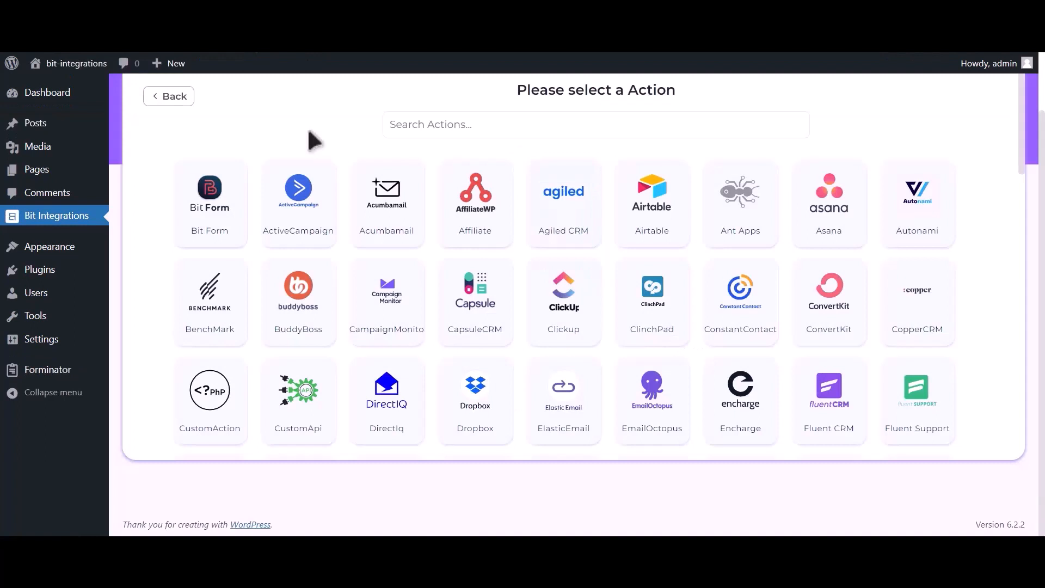
- Find and choose Hubspot as the integration's action, and read the note on generating an access token
left_click(492, 126)
type("hu")
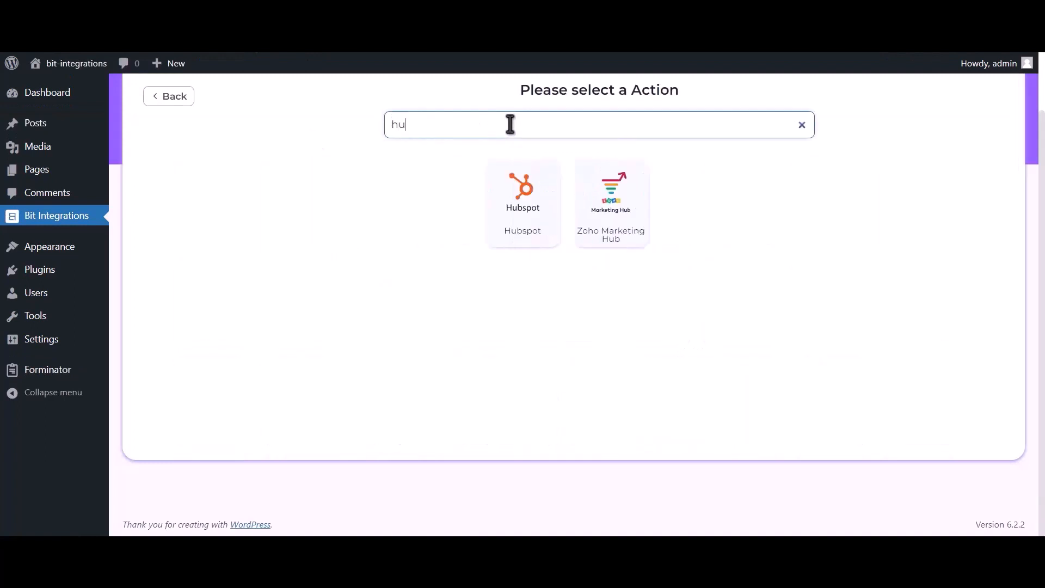
type("bspot")
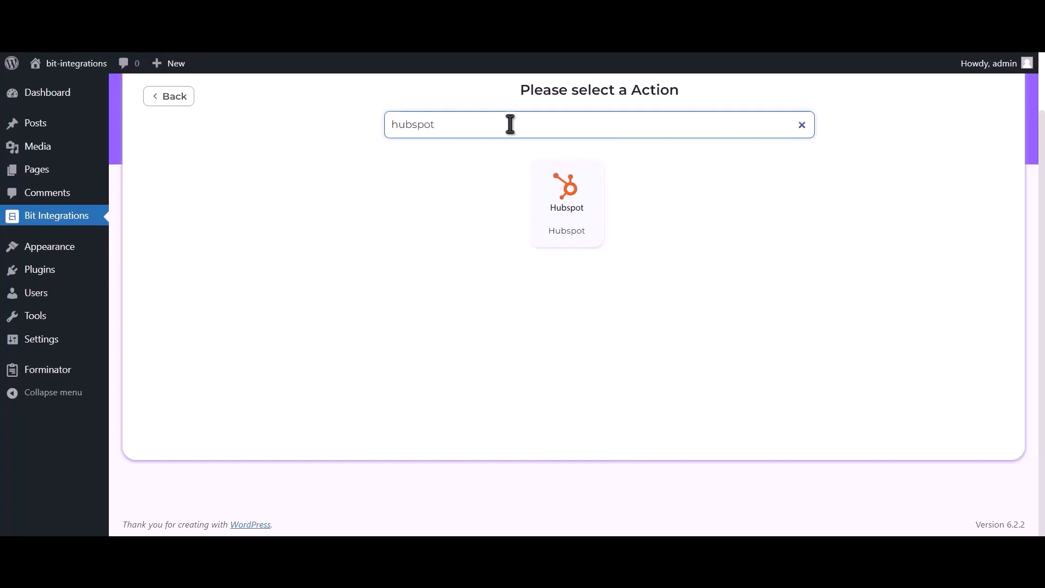
left_click(573, 217)
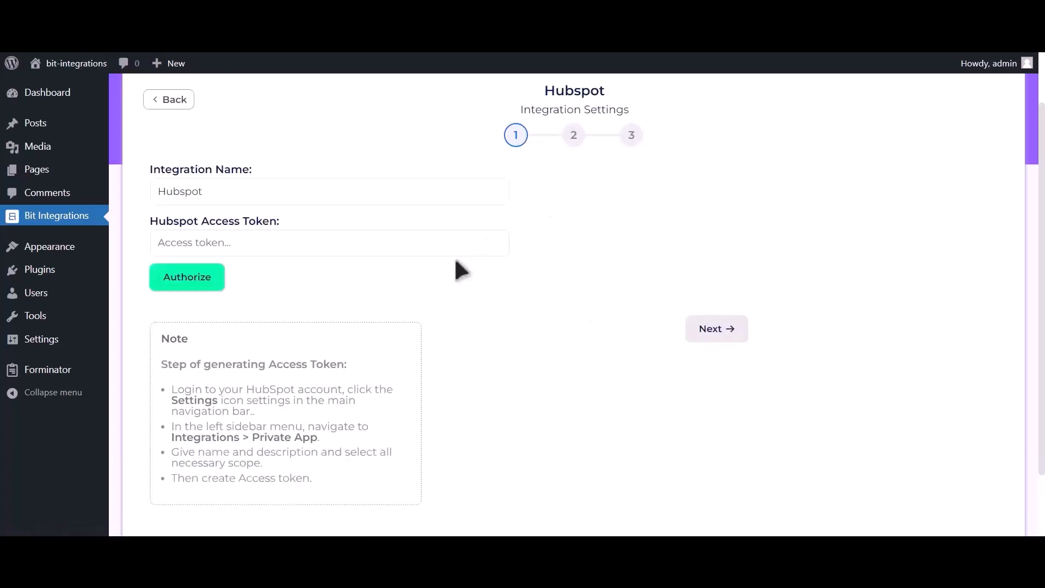
left_click_drag(159, 364, 349, 498)
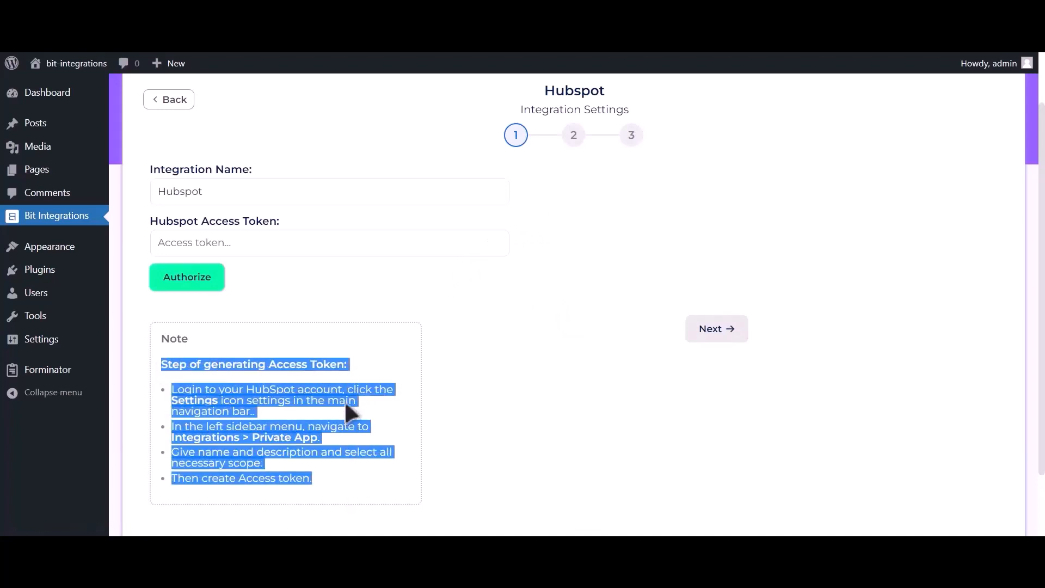
left_click(352, 363)
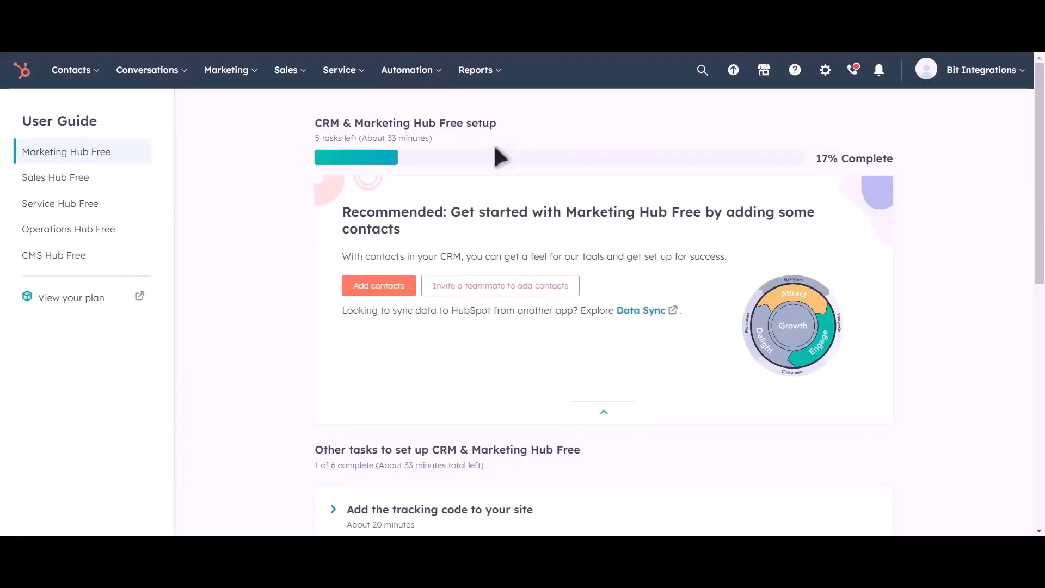
- Switch to HubSpot and start a new private app from the Integrations settings
left_click(825, 70)
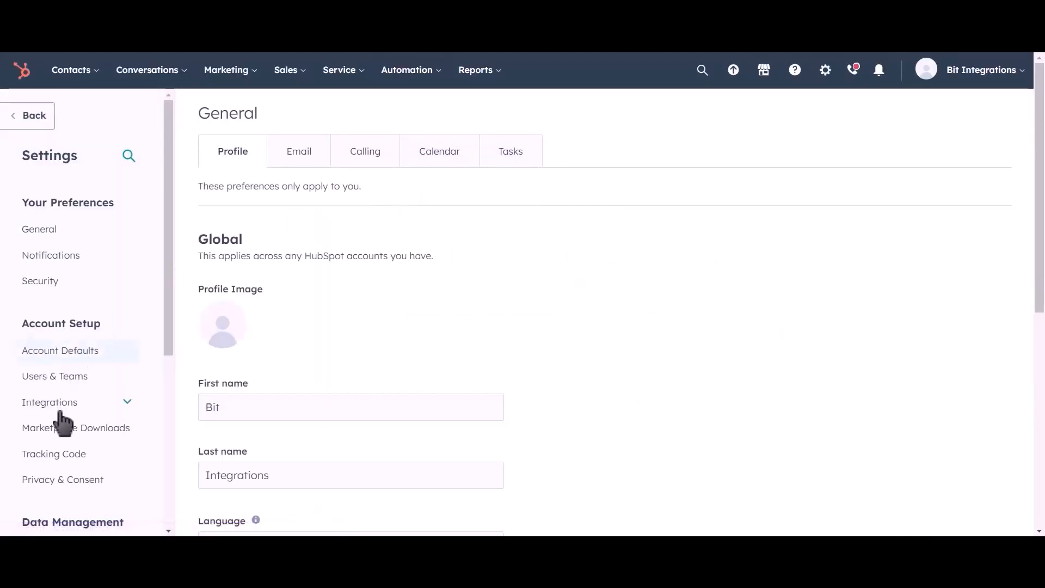
left_click(95, 406)
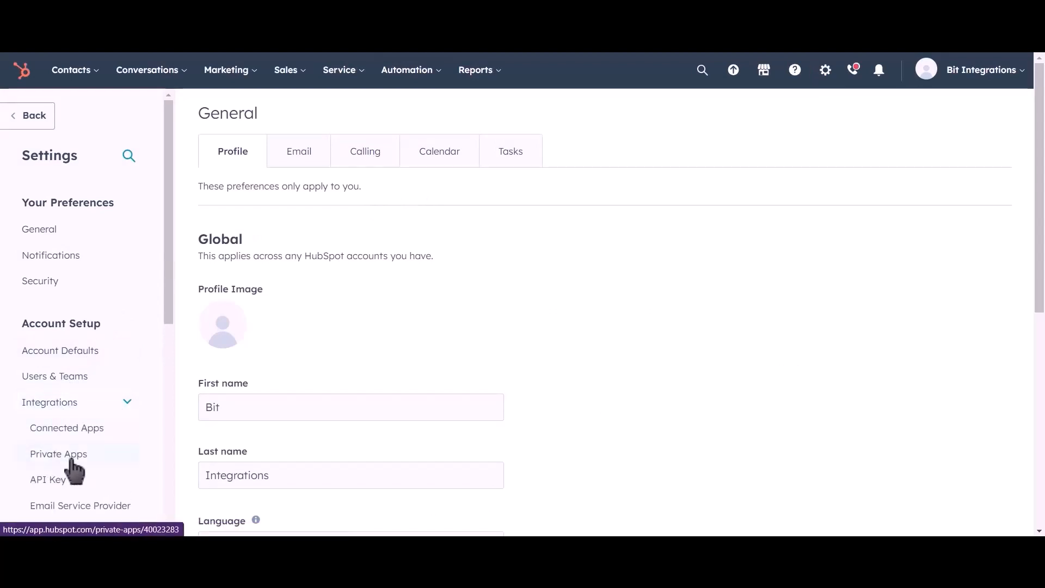
left_click(108, 462)
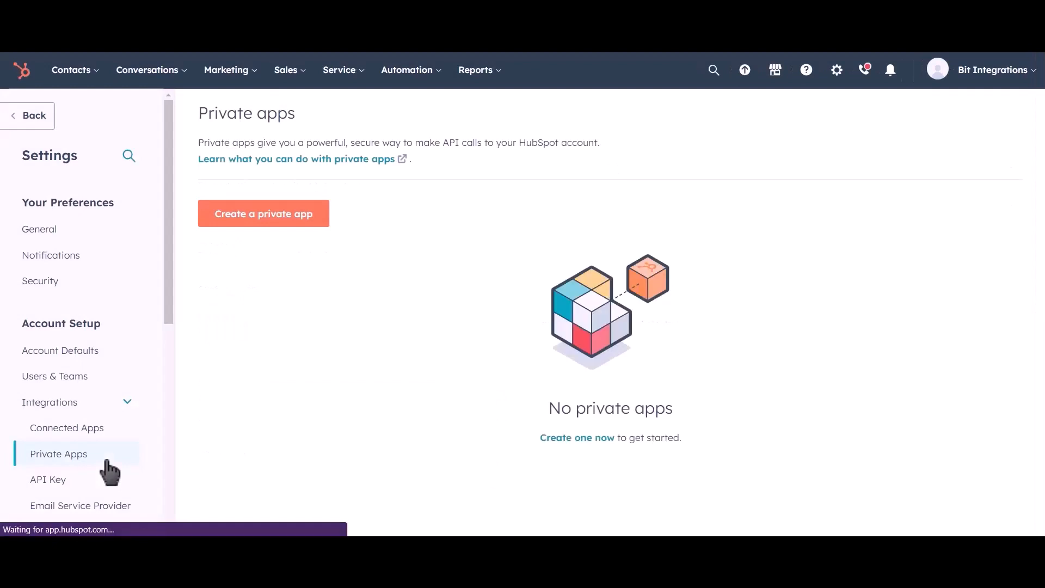
left_click(284, 223)
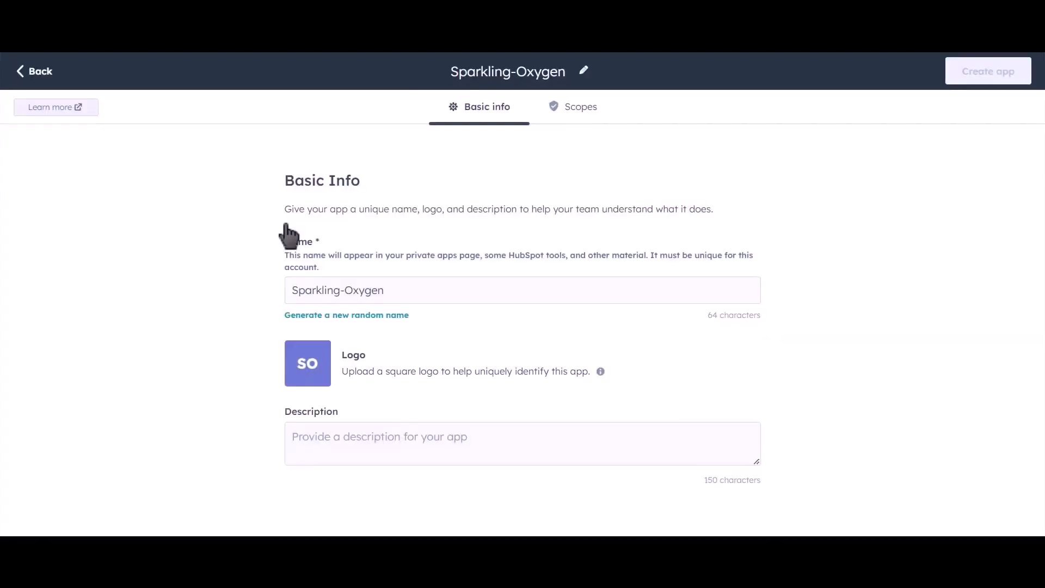
- Name the private app Bit Integrations
left_click_drag(403, 289, 279, 290)
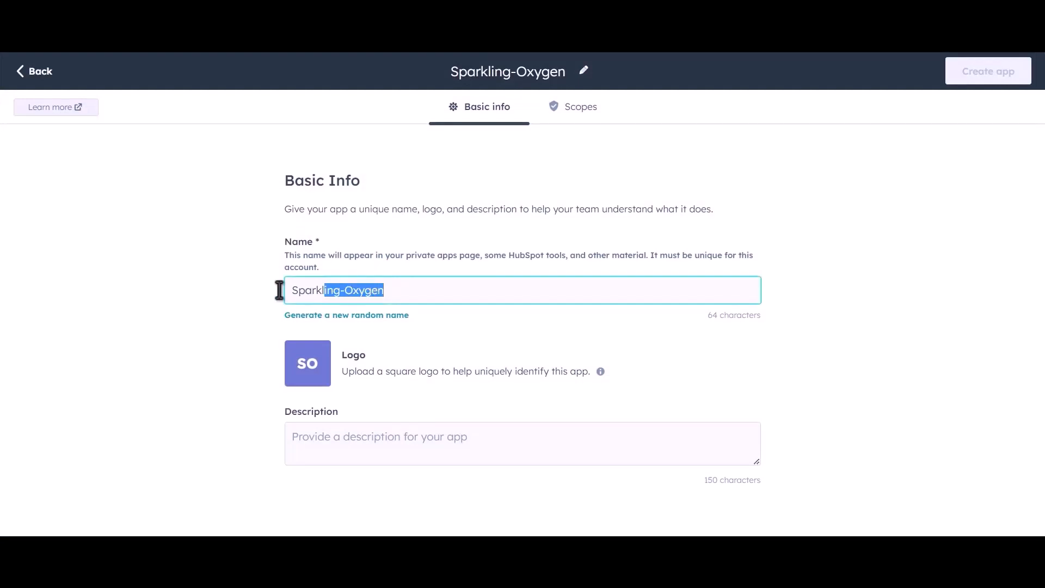
type("B")
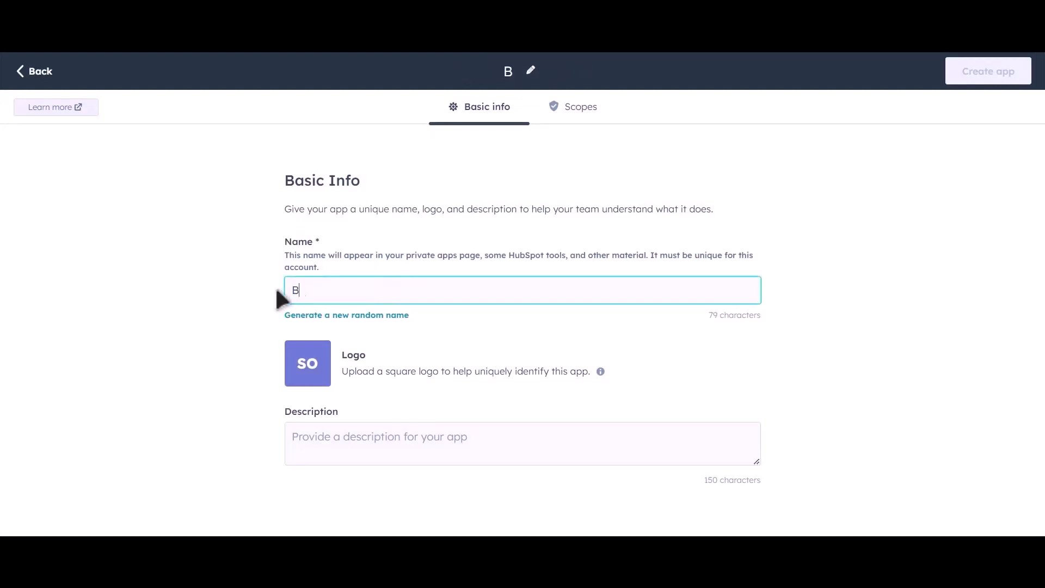
type("it Inte")
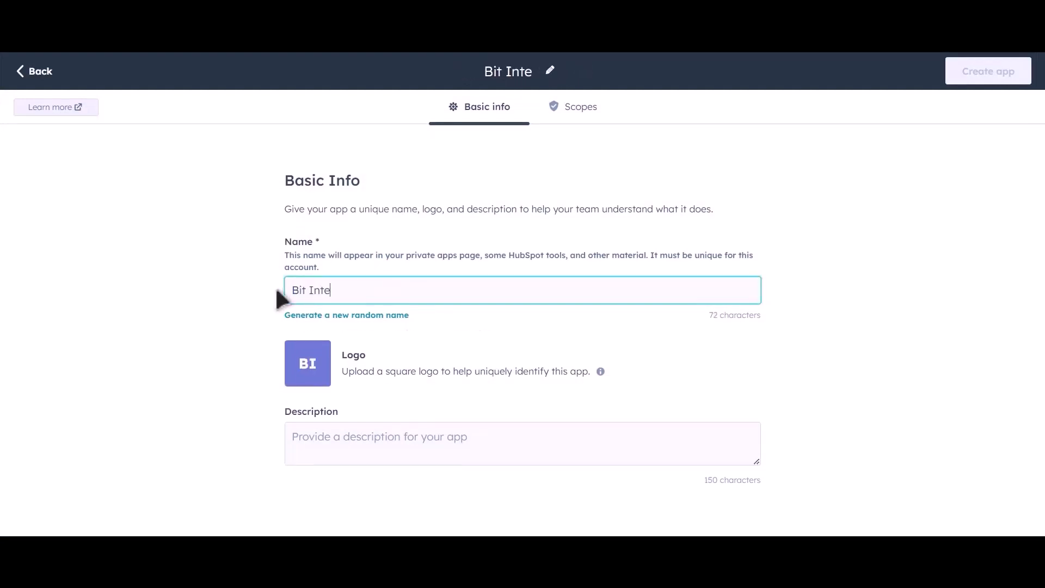
type("grations")
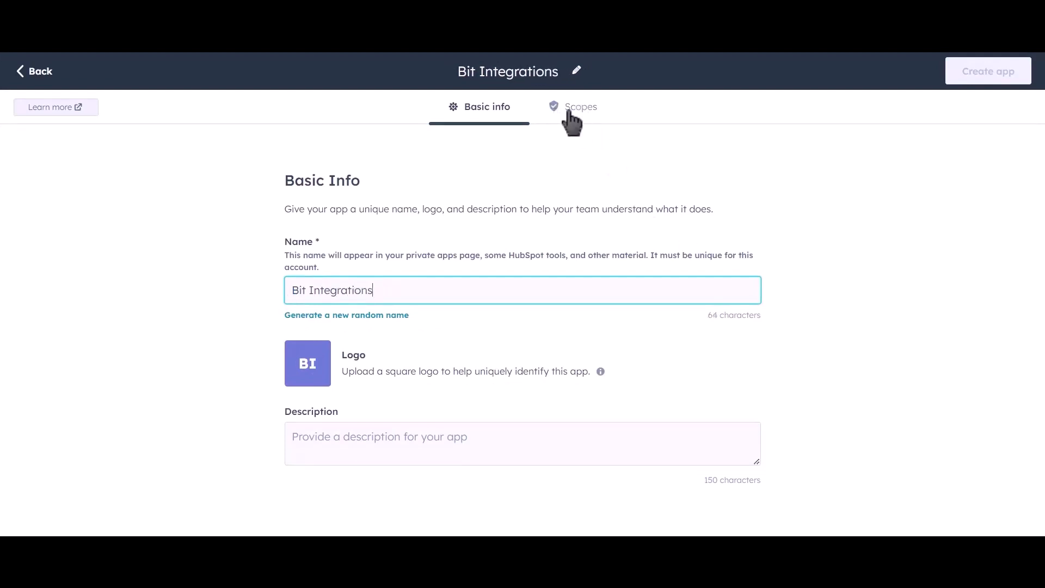
- Grant the app read access to the CRM scopes from crm.lists through crm.schemas.deals, skipping the feedback scope
left_click(587, 124)
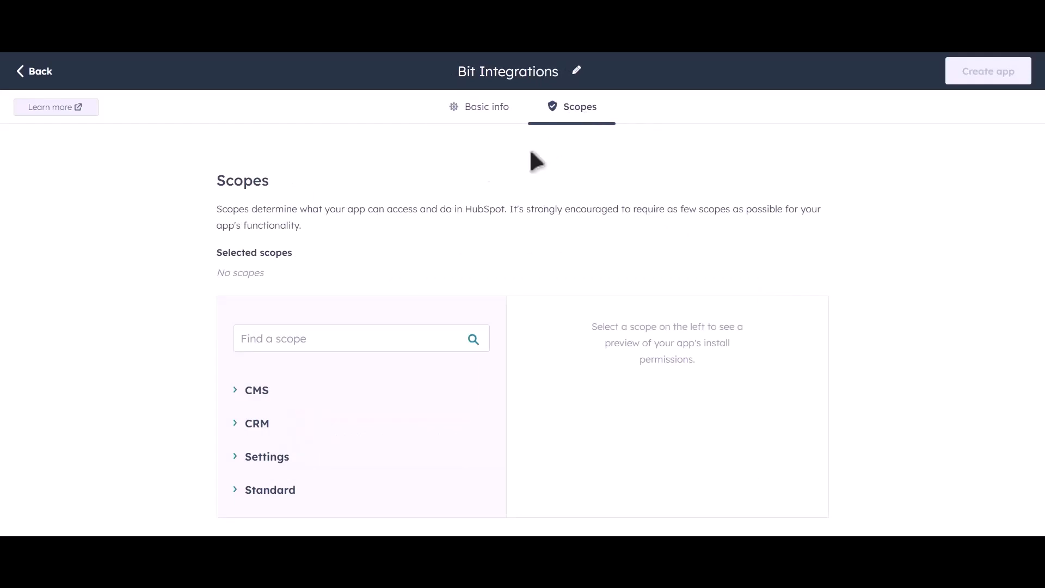
left_click(235, 427)
scroll(458, 369, "down", 4)
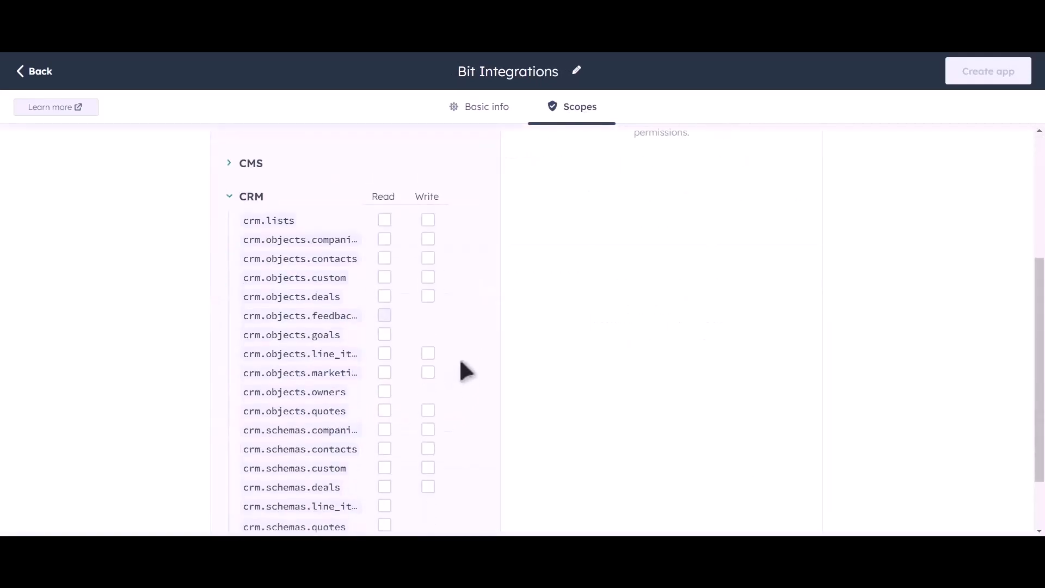
scroll(491, 307, "down", 2)
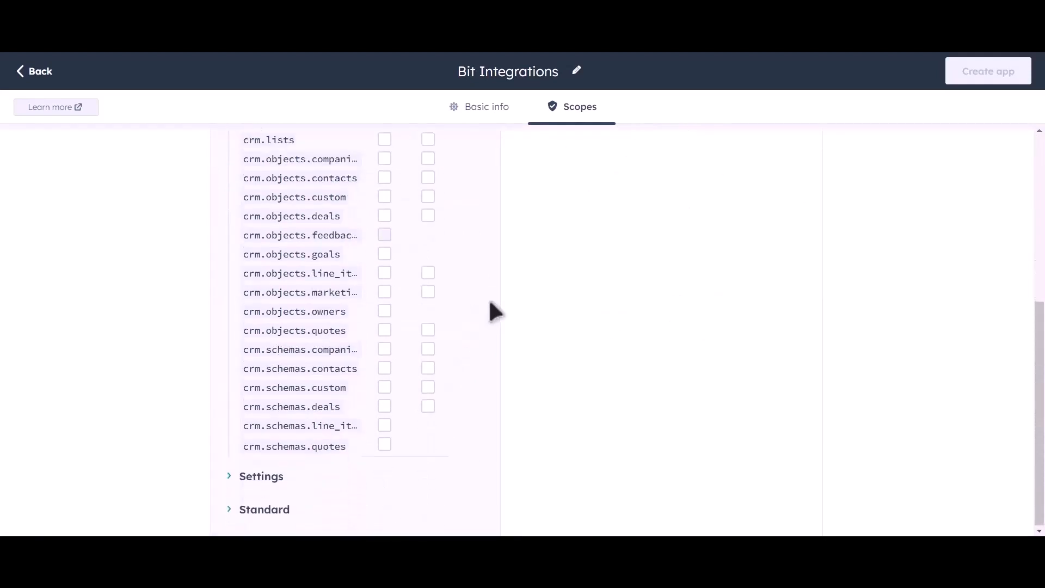
scroll(467, 261, "up", 2)
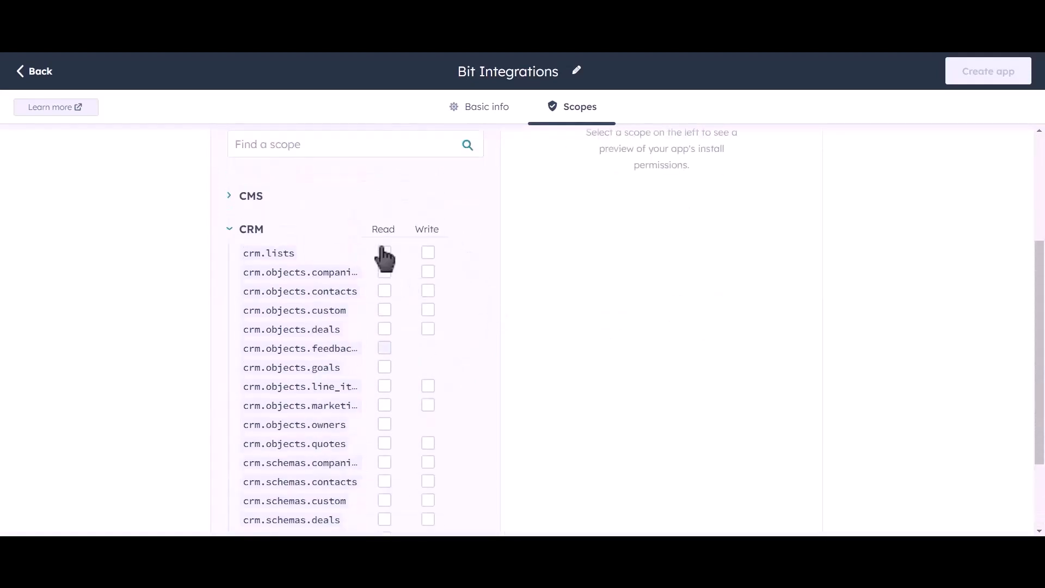
left_click(384, 253)
left_click(384, 272)
left_click(384, 291)
left_click(384, 310)
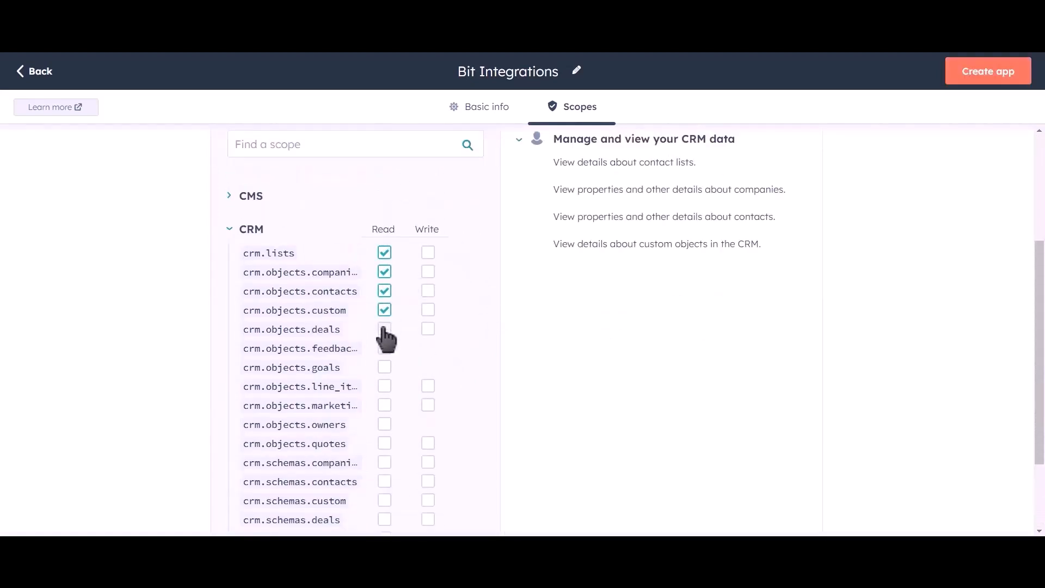
left_click(384, 329)
left_click(384, 367)
left_click(384, 386)
left_click(385, 405)
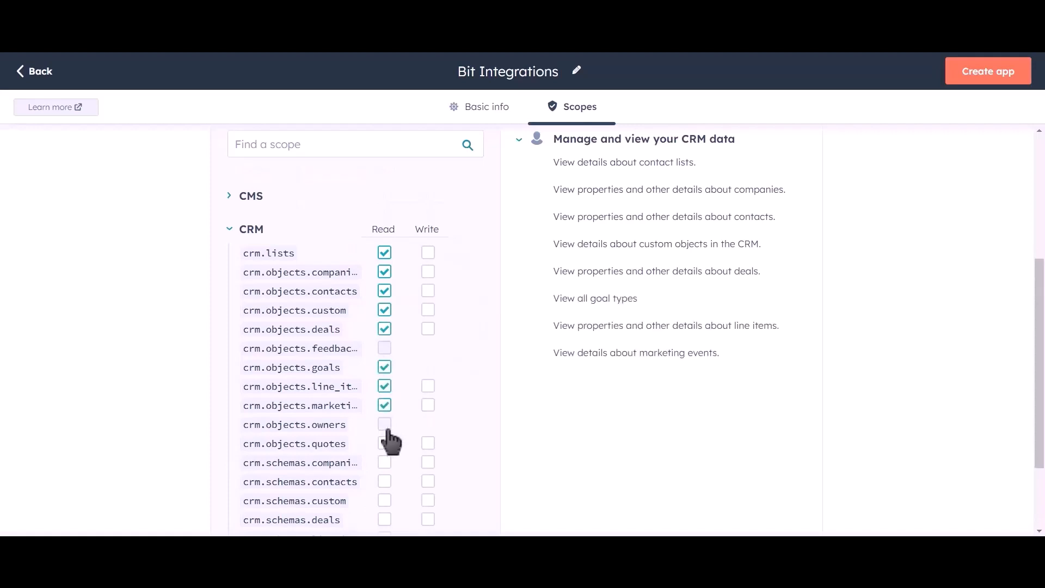
left_click(384, 423)
left_click(384, 443)
left_click(384, 462)
left_click(384, 481)
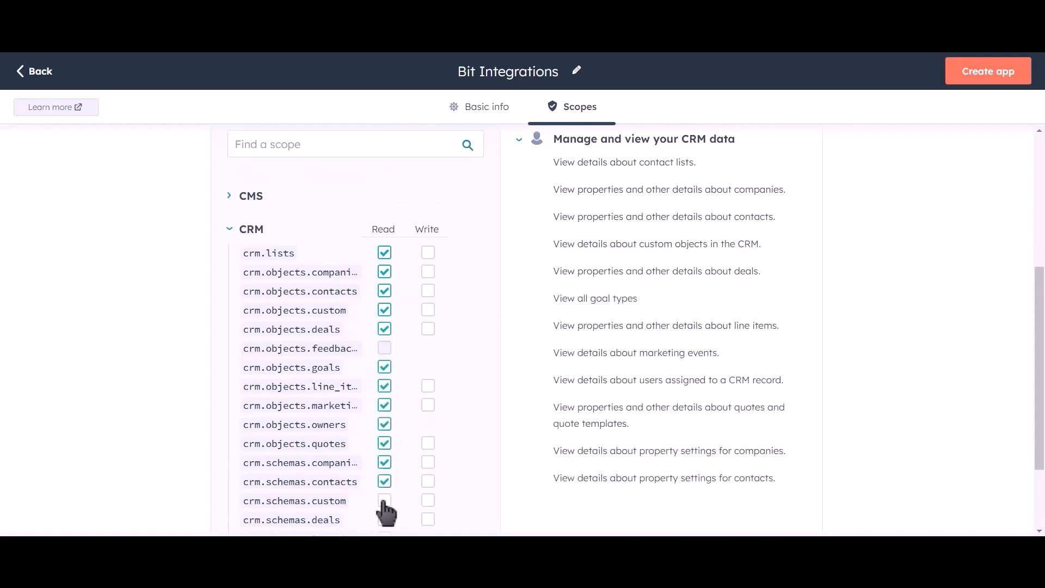
left_click(384, 500)
left_click(384, 519)
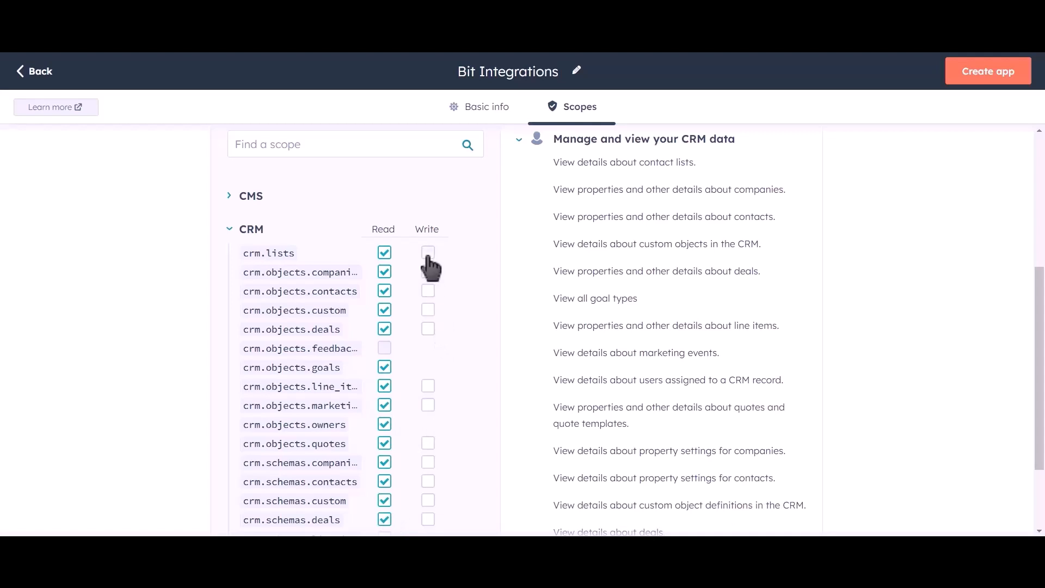
- Grant write access to every CRM scope that offers it, from crm.lists through crm.schemas.deals
left_click(427, 253)
left_click(428, 272)
left_click(428, 290)
left_click(428, 309)
left_click(428, 328)
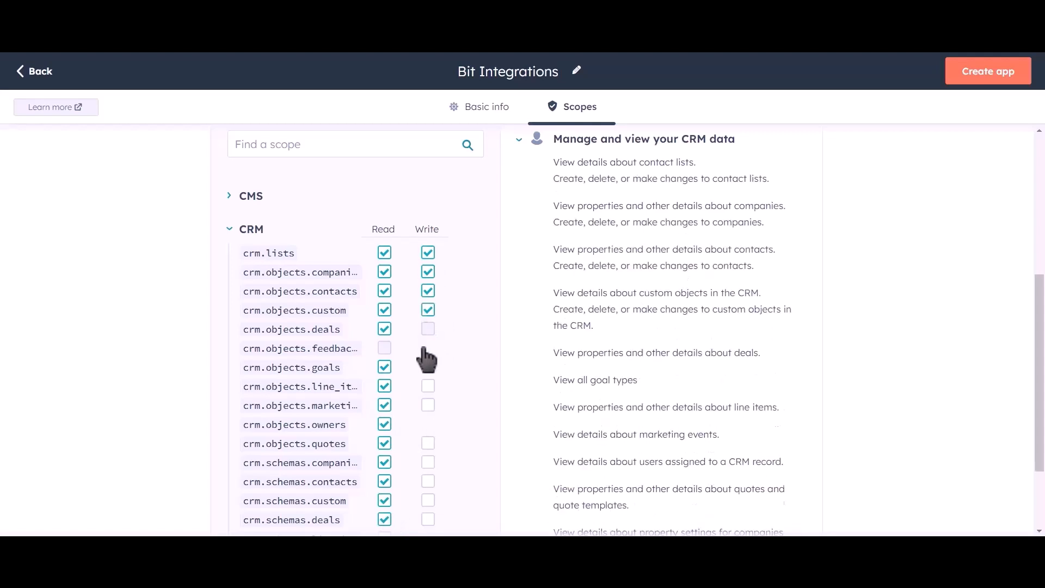
left_click(427, 385)
left_click(428, 405)
left_click(427, 443)
left_click(428, 462)
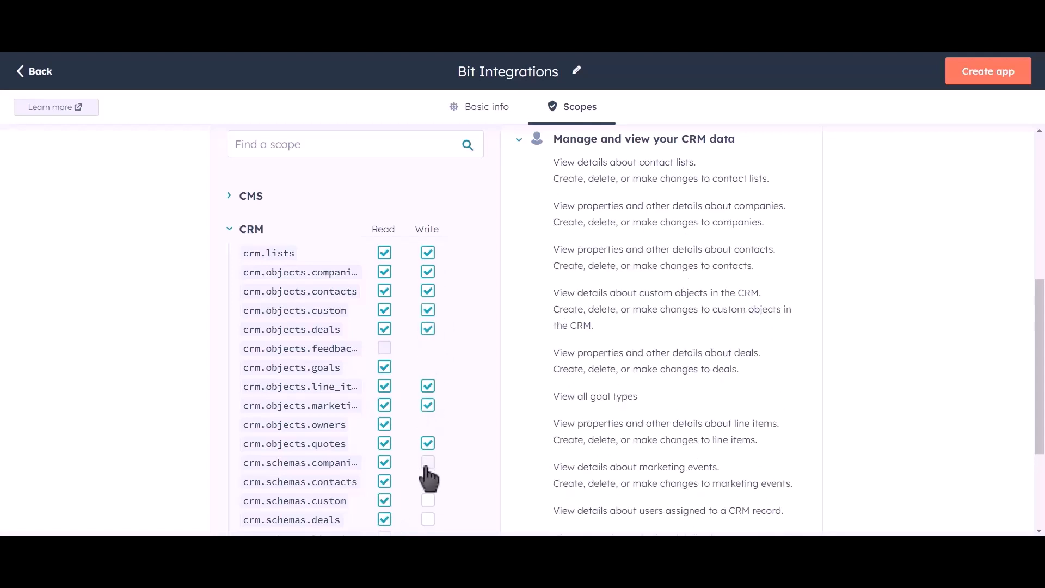
left_click(428, 500)
left_click(427, 519)
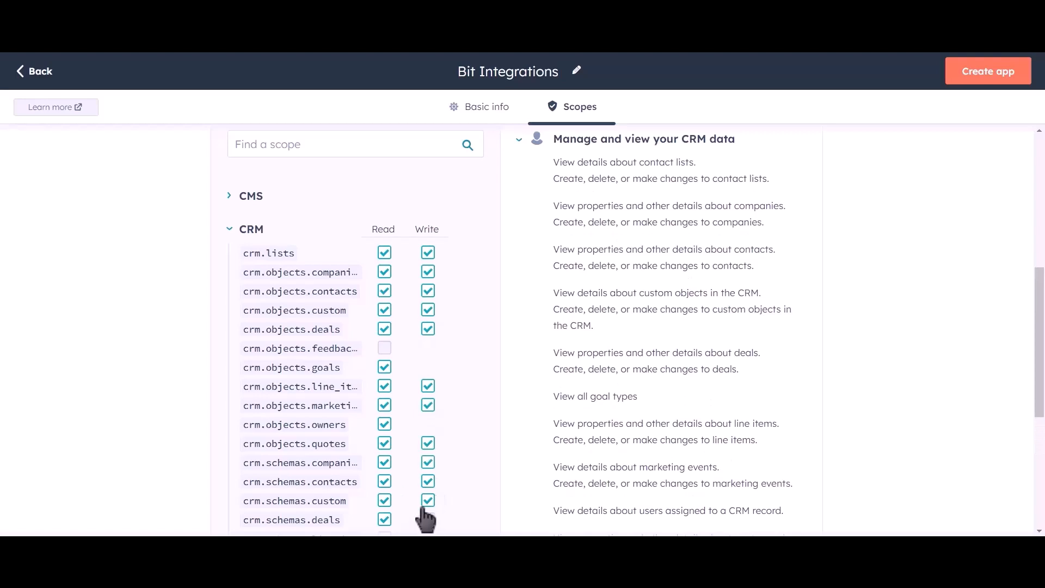
- Grant read access to the crm.schemas.line_items and crm.schemas.quotes scopes
scroll(458, 341, "down", 1)
scroll(455, 334, "down", 1)
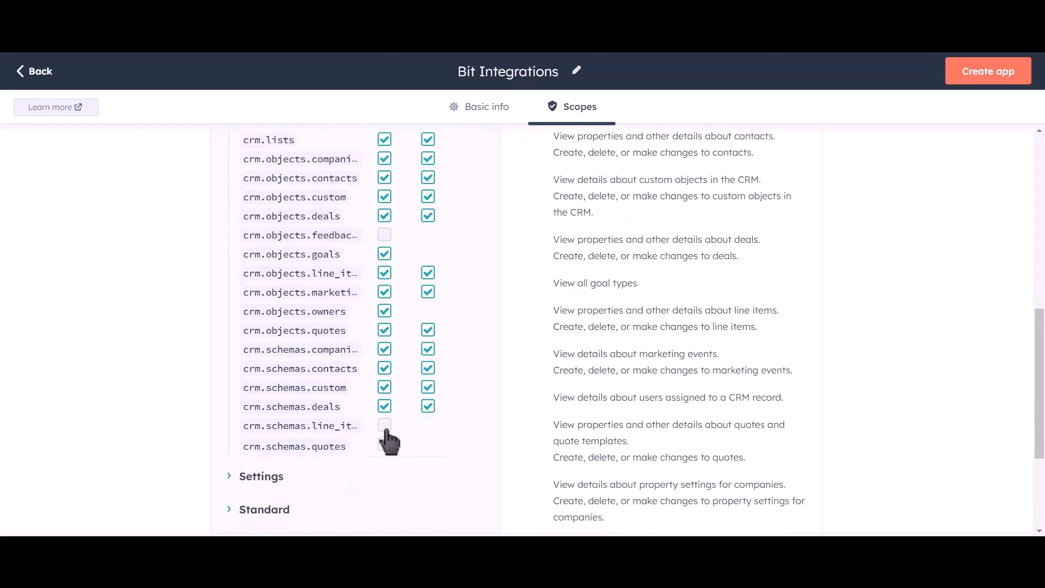
left_click(384, 425)
left_click(384, 446)
- Create the private app with the selected scopes and reveal its access token
scroll(486, 345, "up", 6)
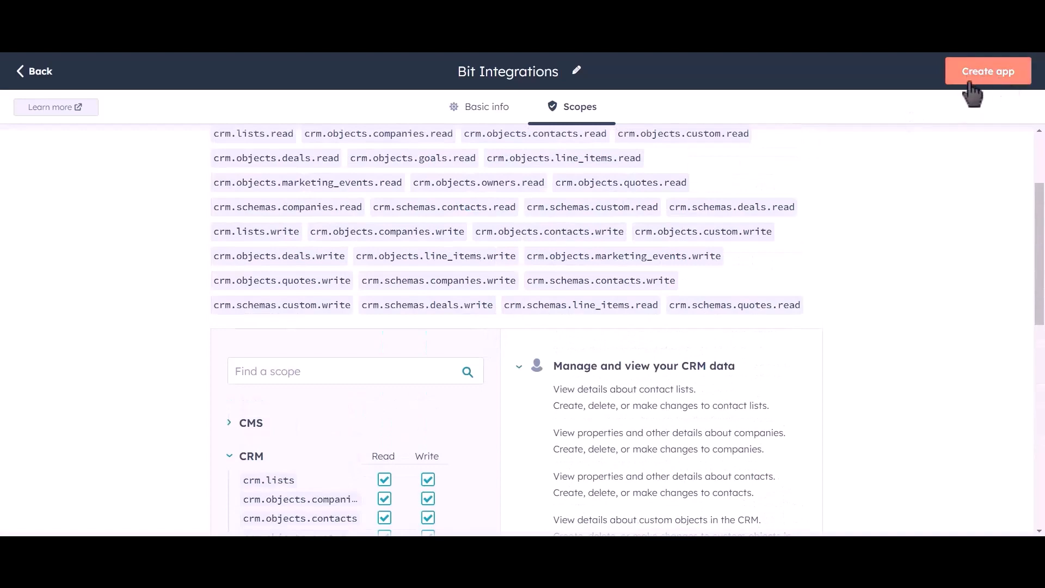
left_click(990, 85)
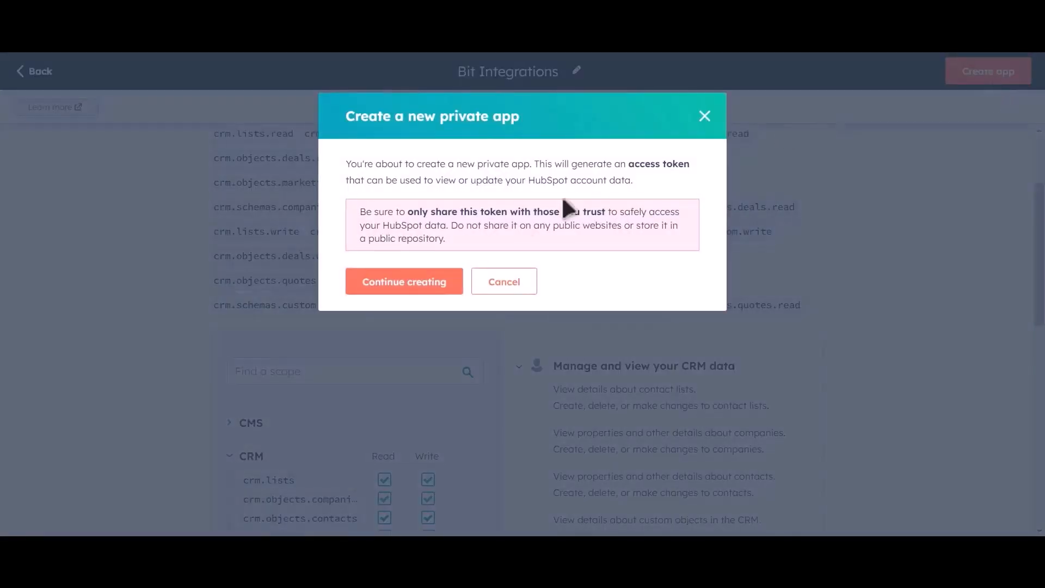
left_click(427, 292)
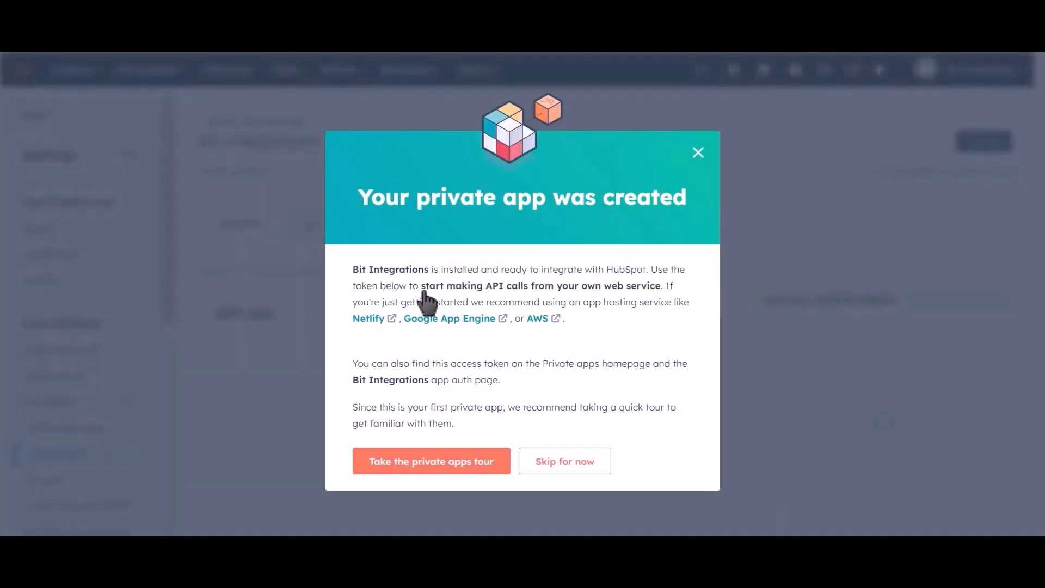
left_click(630, 362)
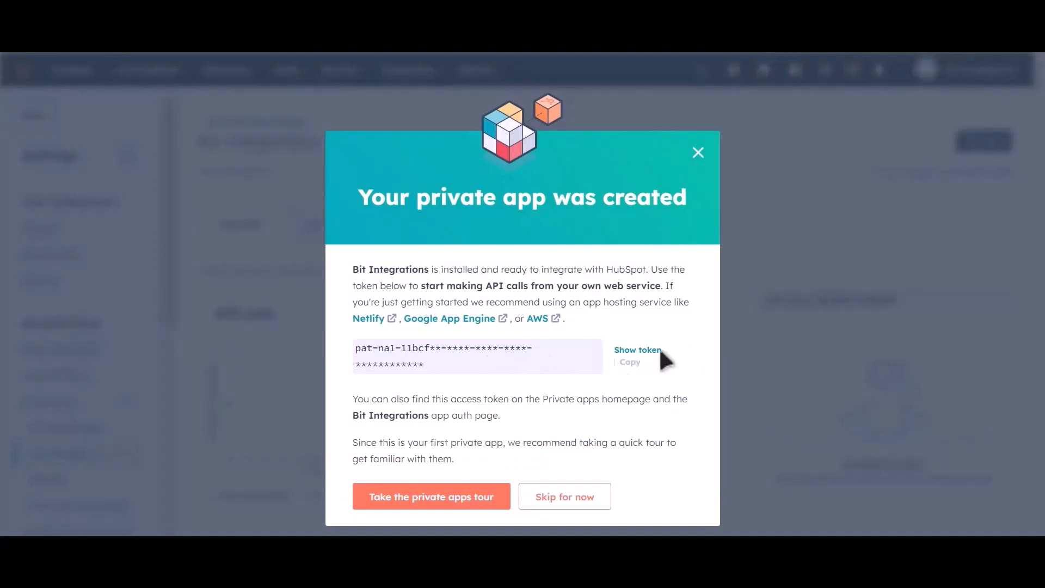
left_click(637, 350)
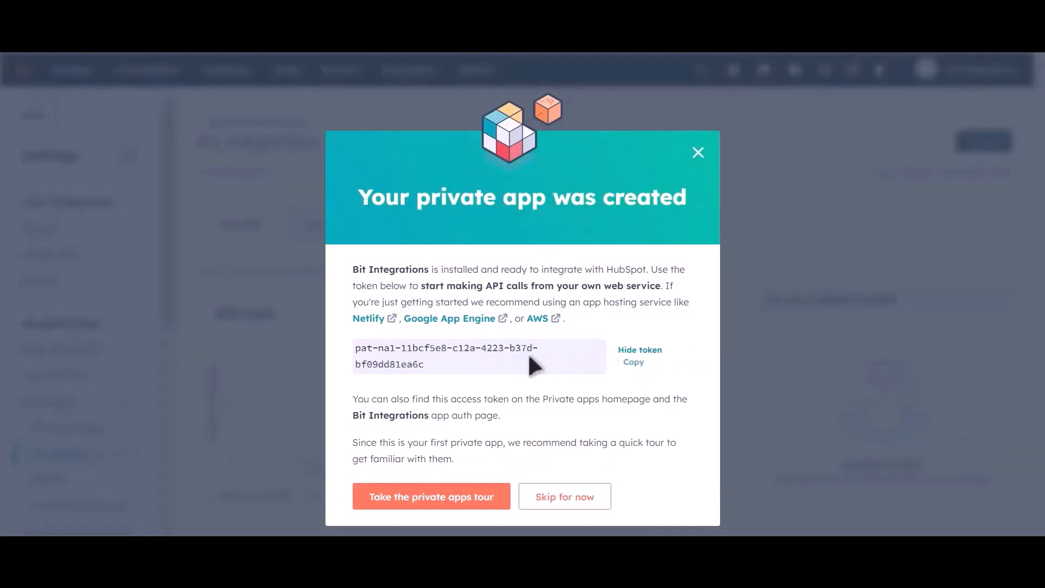
- Copy the private app's access token into the Hubspot Access Token field of the WordPress Bit Integrations settings and authorize the connection
left_click(634, 363)
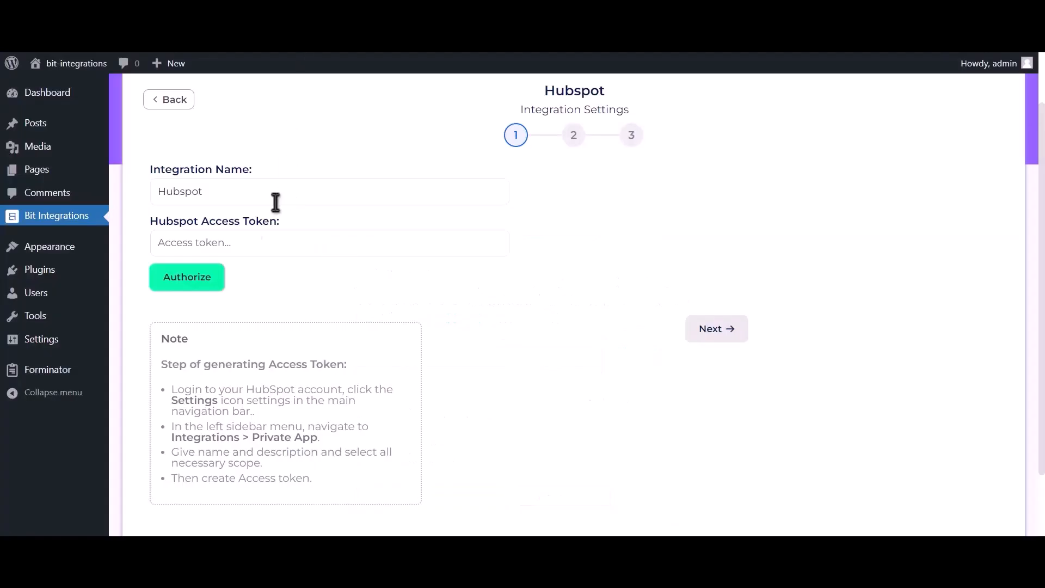
left_click(282, 243)
key("ctrl+v")
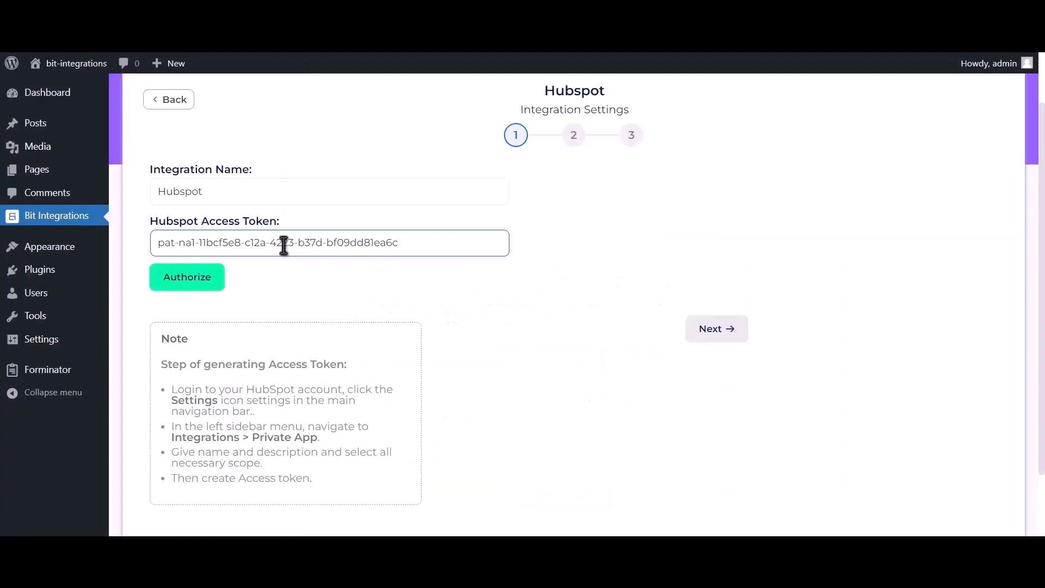
left_click(205, 287)
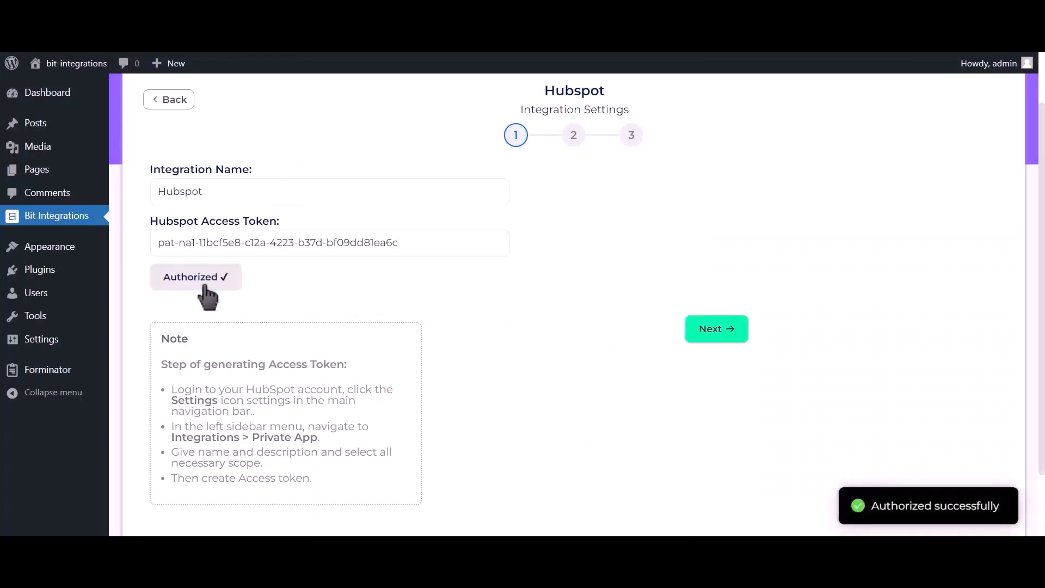
left_click_drag(870, 507, 1007, 517)
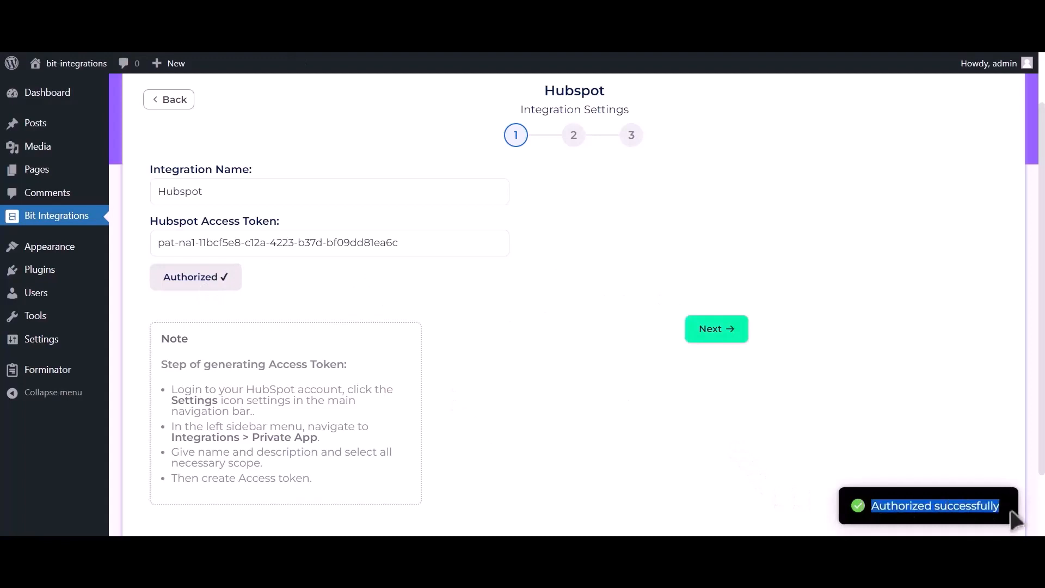
- Continue to the second stage of the Hubspot integration settings and choose Create Contact as the action
left_click(728, 335)
scroll(732, 342, "up", 2)
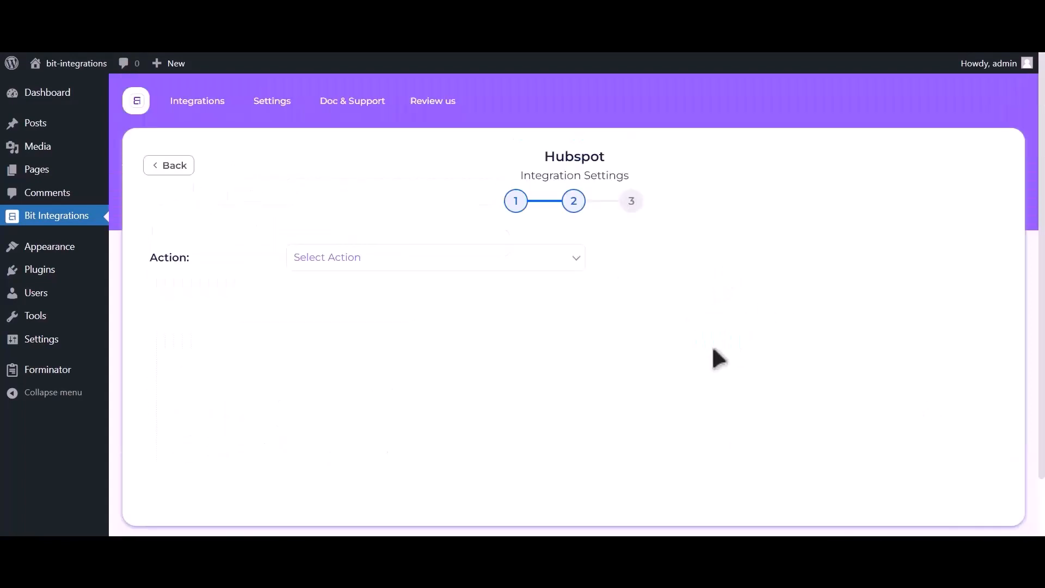
left_click(525, 264)
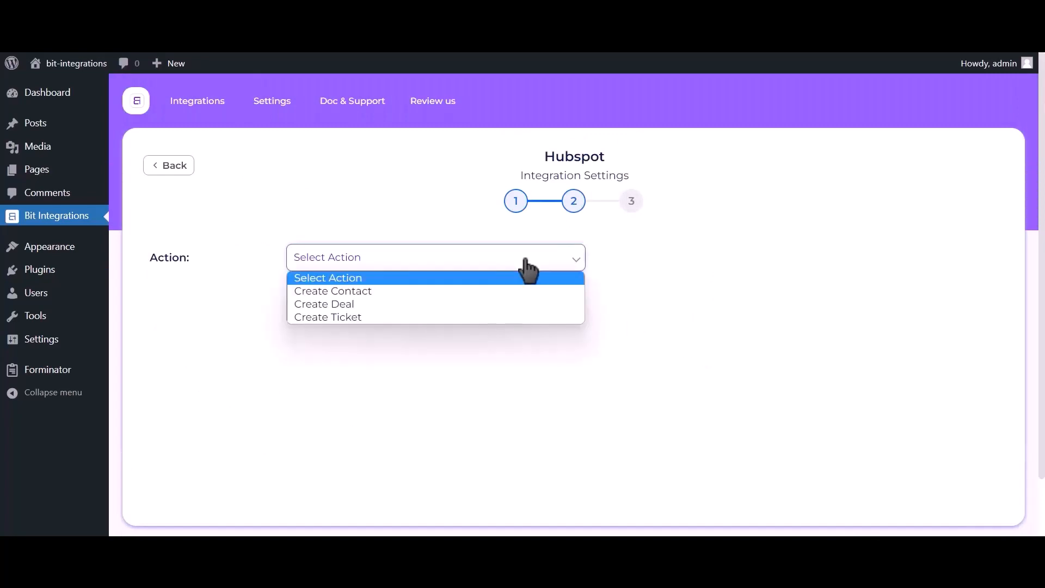
left_click(488, 286)
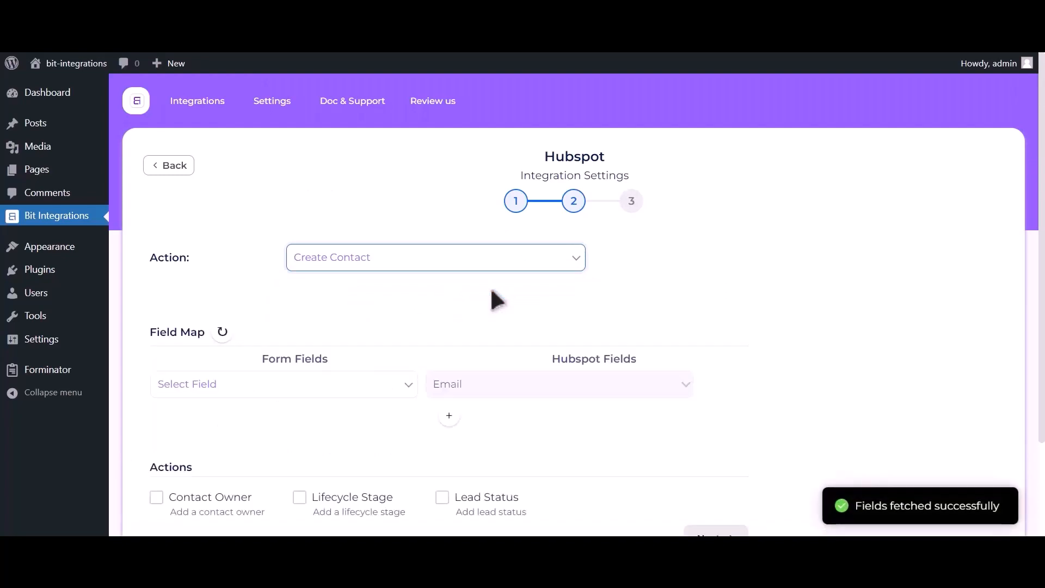
- Map the form field Email Address-1 to Email, and add a mapping from Name-1 to First Name
left_click(228, 393)
left_click(221, 442)
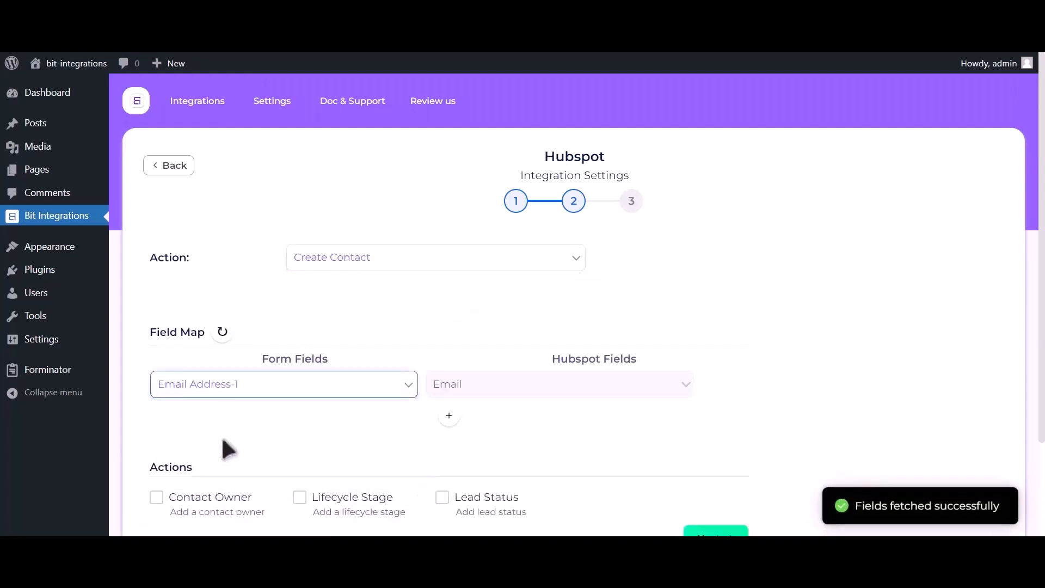
left_click(448, 416)
left_click(275, 426)
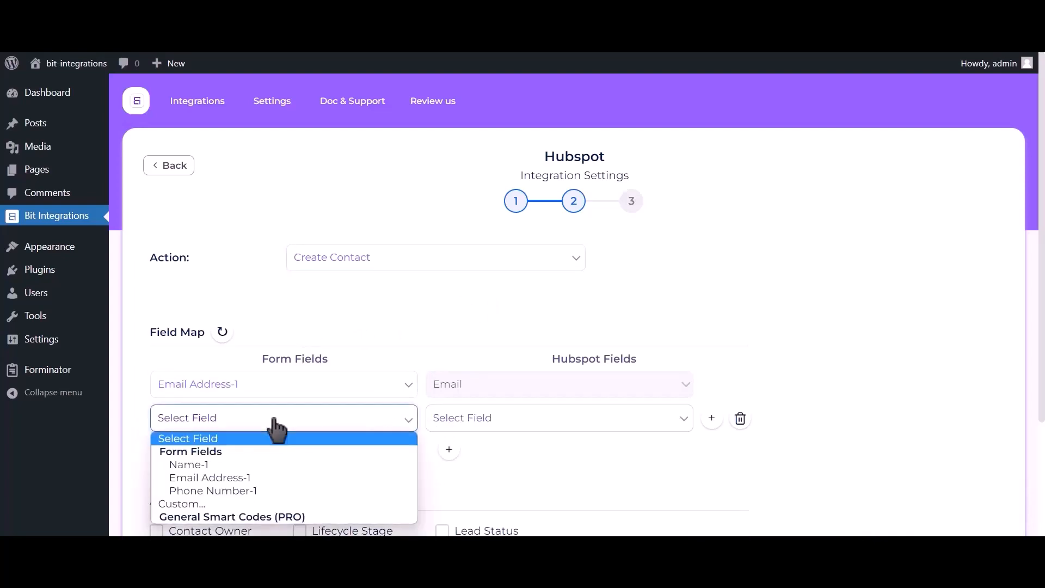
left_click(253, 467)
left_click(549, 423)
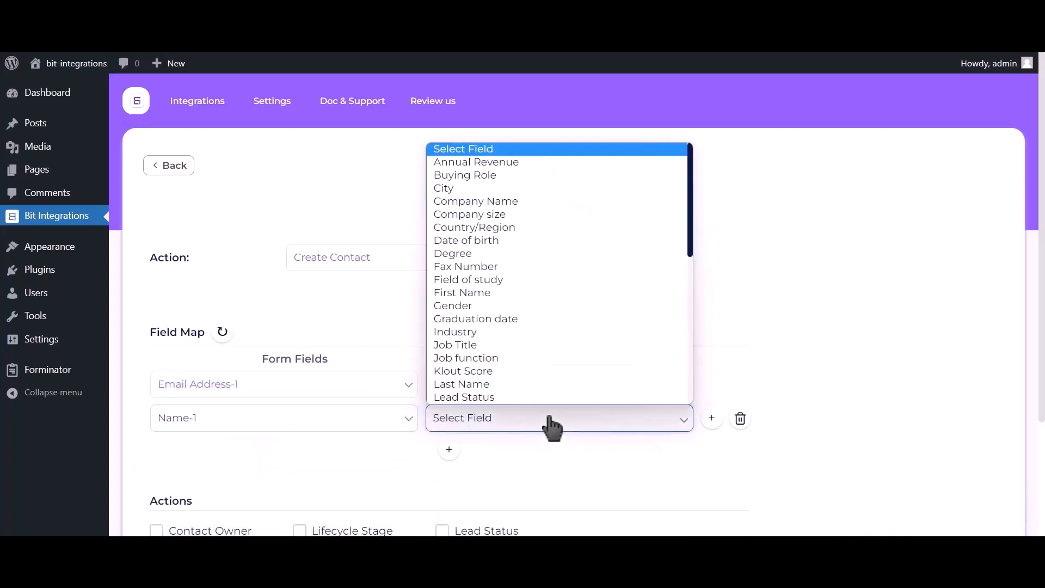
left_click(483, 294)
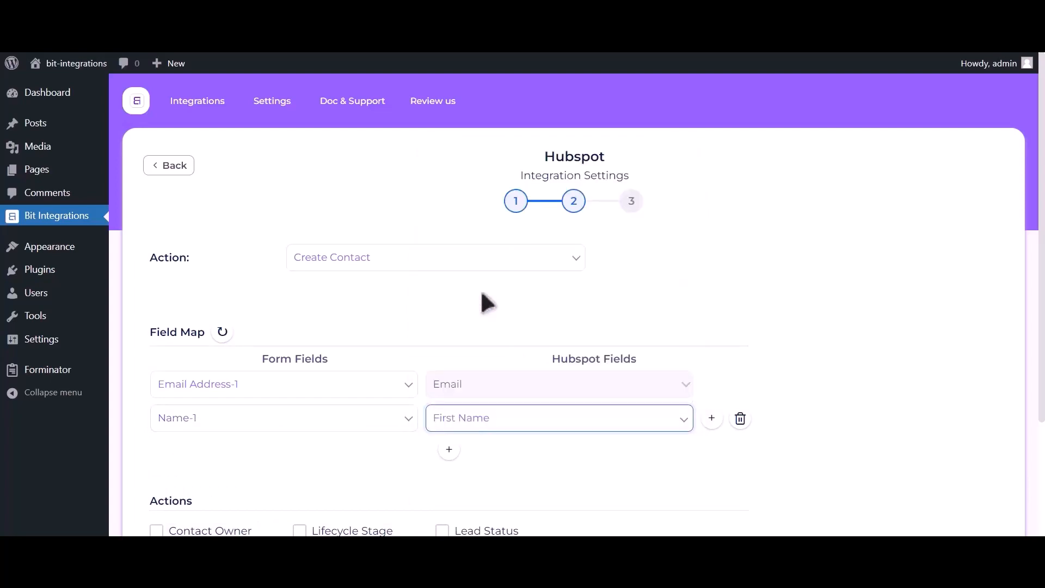
- Add a third field mapping from Phone Number-1 to the Hubspot field Phone Number
left_click(449, 449)
left_click(274, 459)
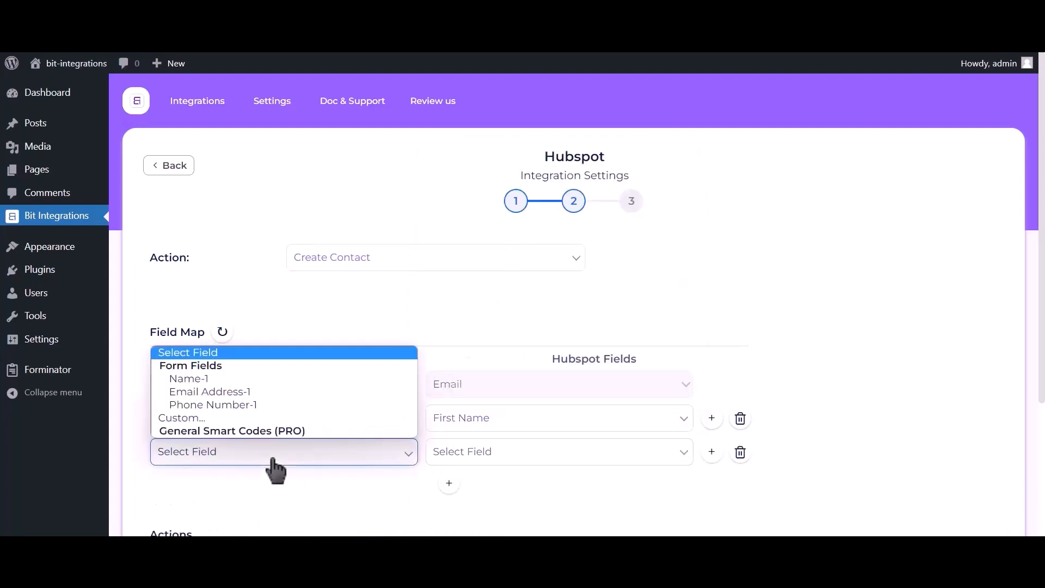
left_click(251, 404)
left_click(501, 464)
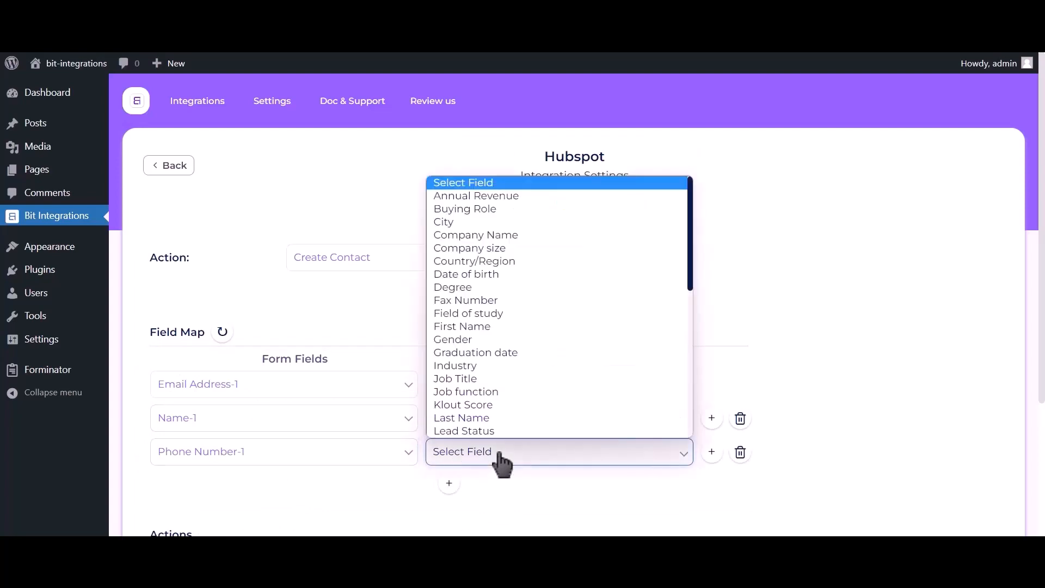
key("p")
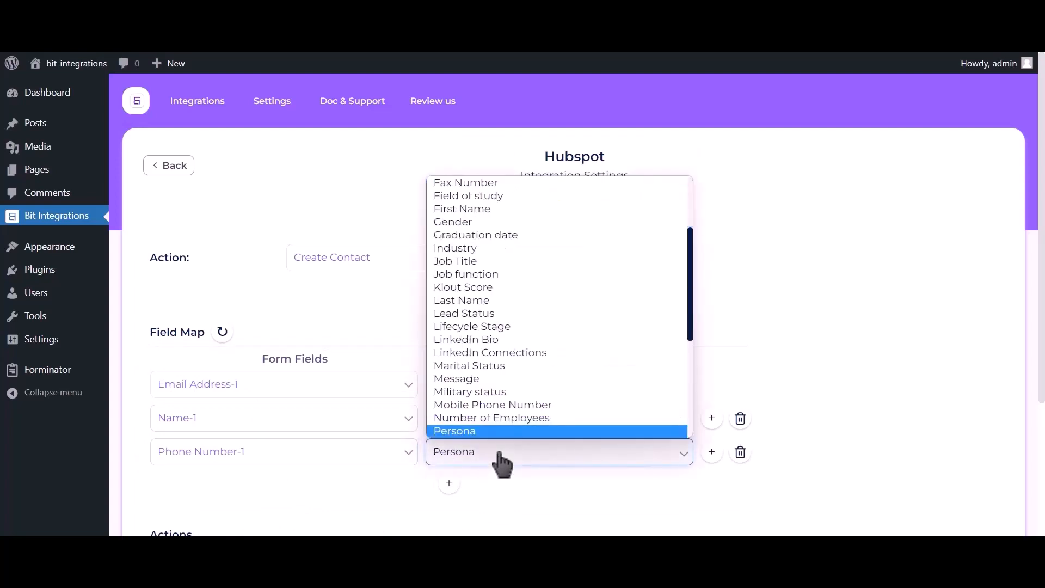
key("h")
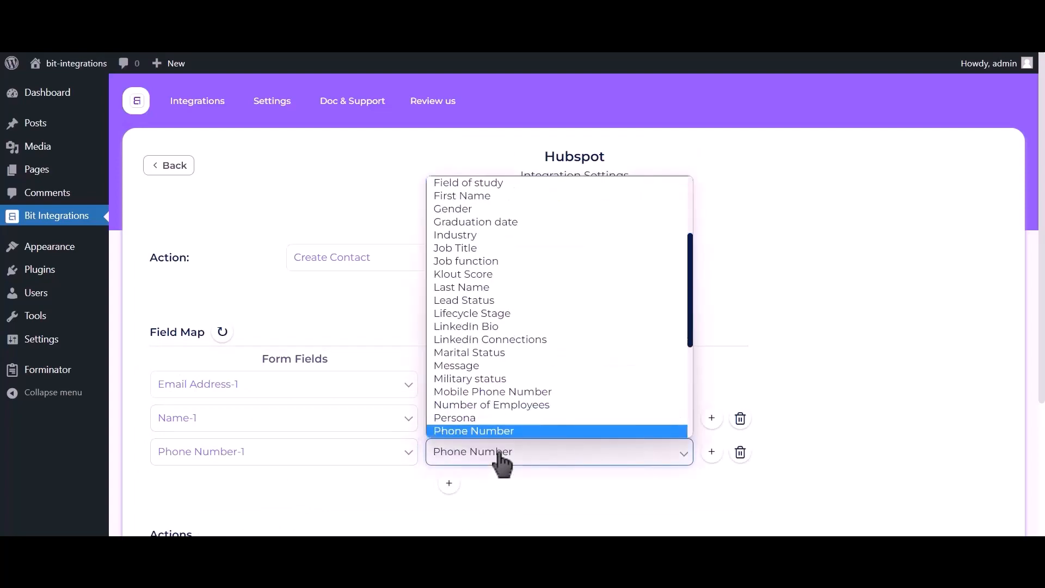
left_click(494, 430)
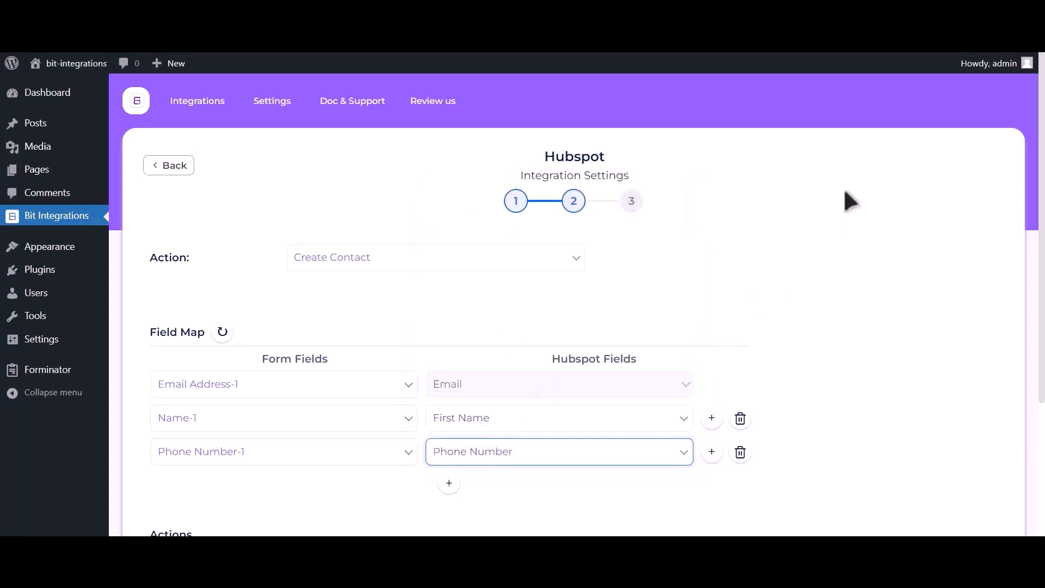
- Proceed to the final stage without any optional actions or conditional logic, and finish and save the integration
scroll(847, 199, "down", 3)
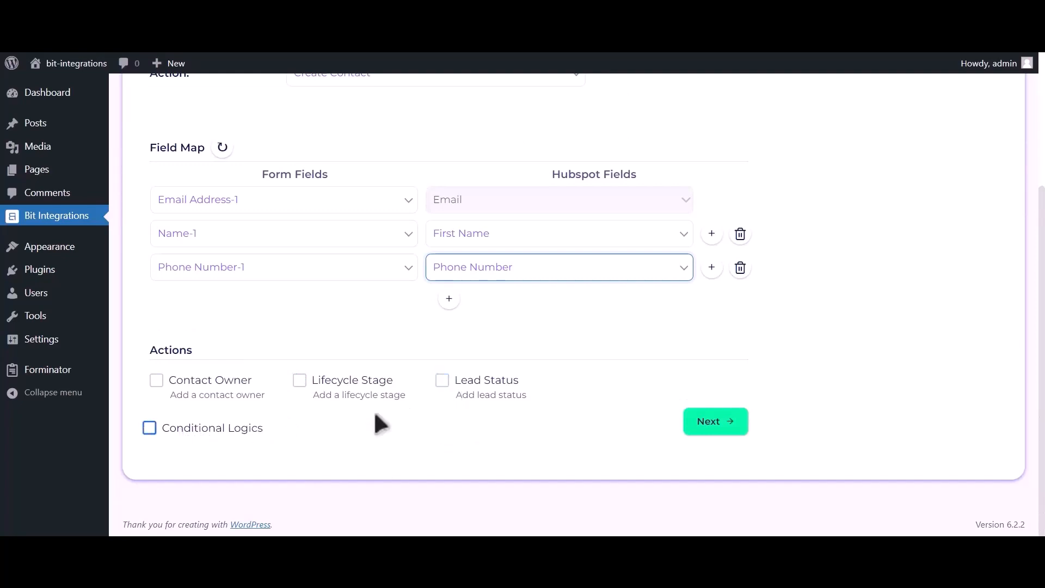
left_click(722, 430)
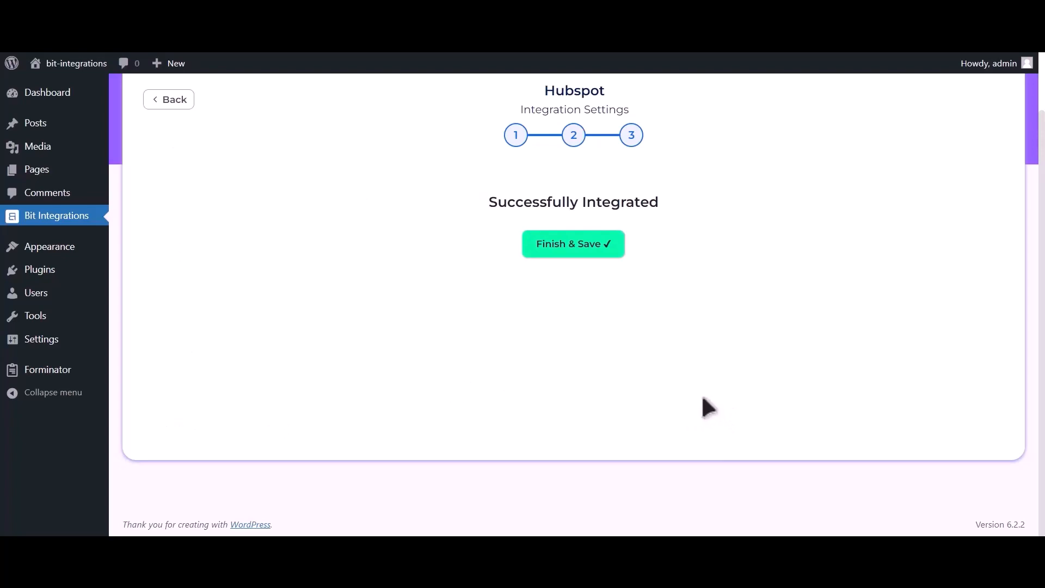
left_click(596, 249)
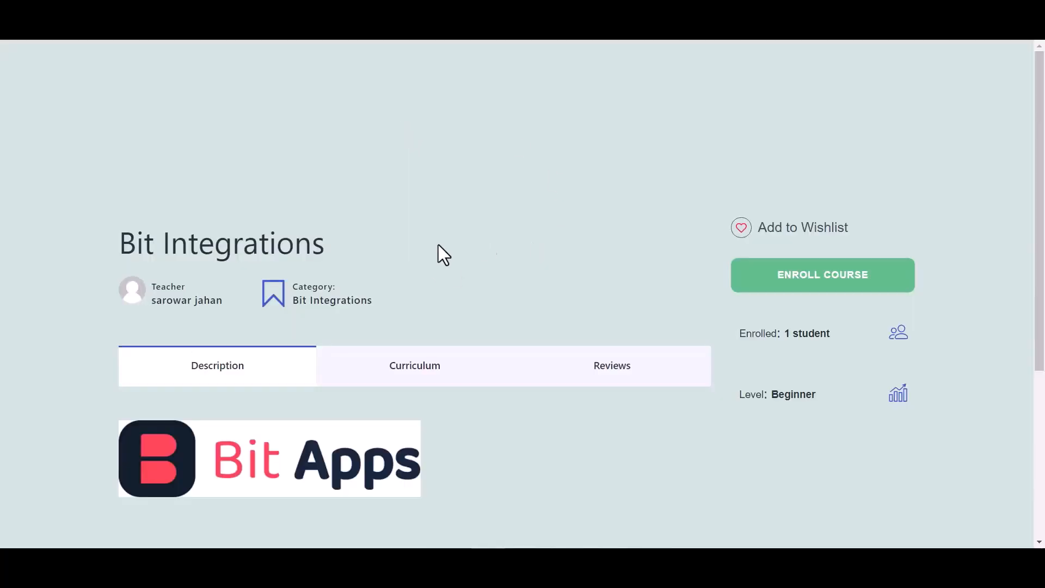
- Enroll in the Bit Integrations course on the course site and start it
scroll(438, 252, "down", 3)
scroll(486, 261, "up", 3)
left_click(808, 286)
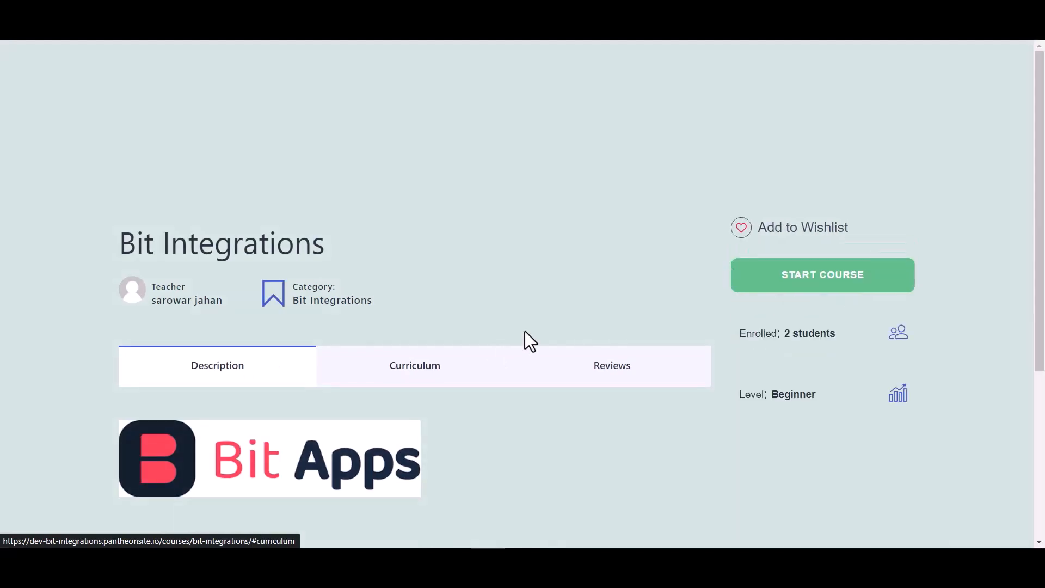
scroll(653, 255, "down", 1)
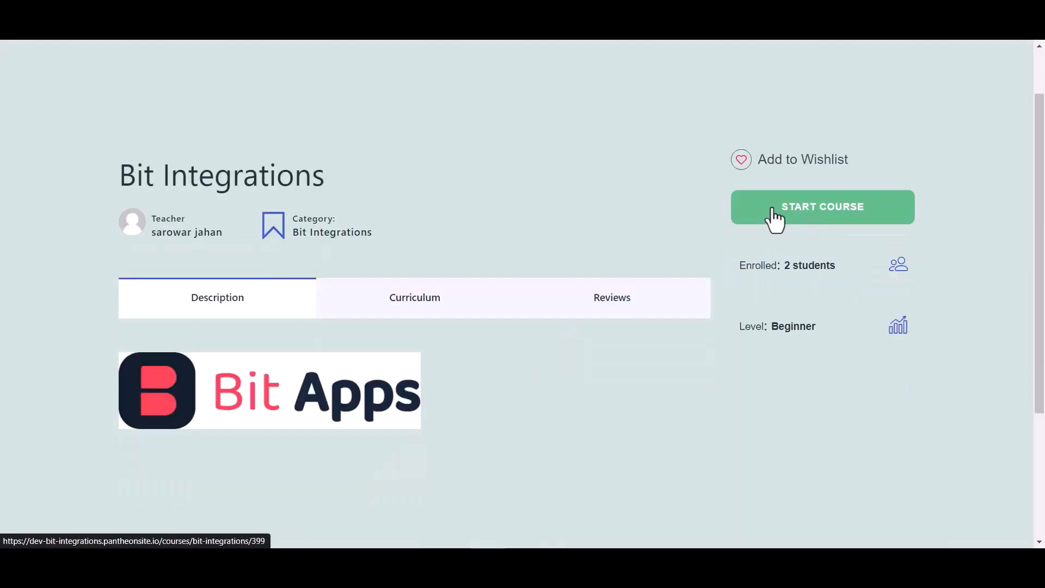
left_click(805, 214)
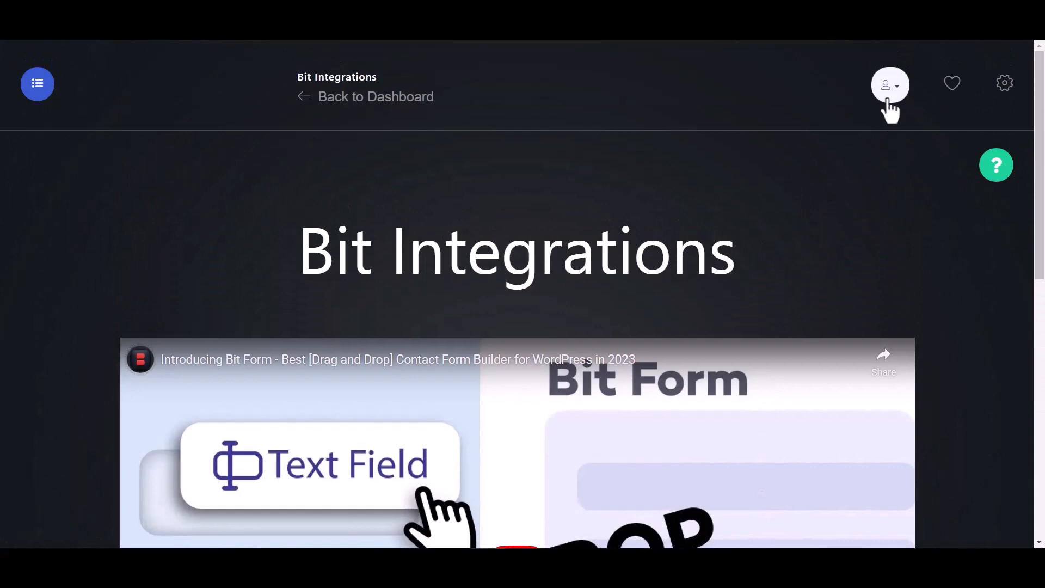
- Open the student account's Enrolled Courses page to check the new enrolment
left_click(889, 98)
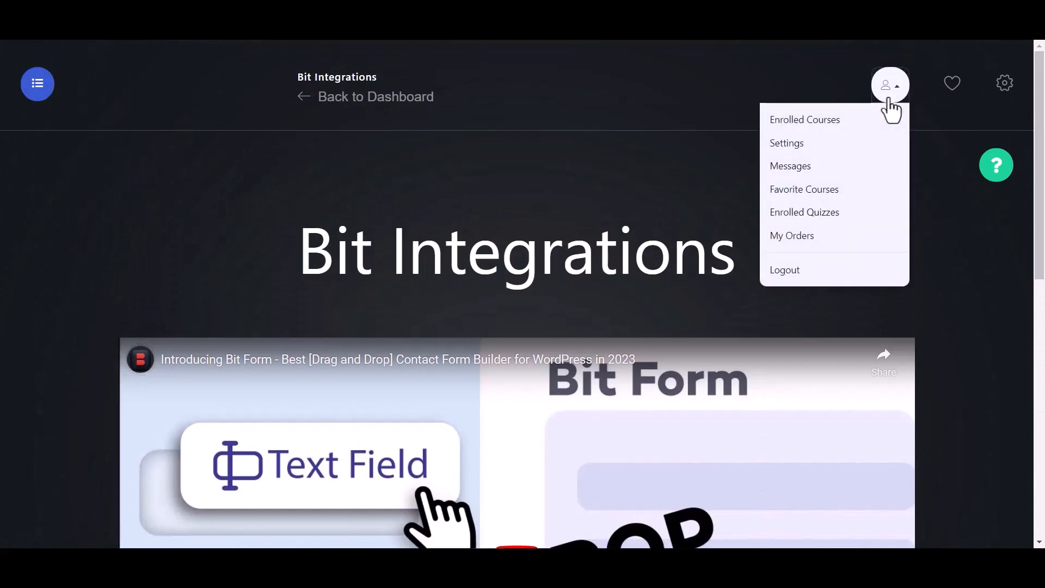
left_click(821, 120)
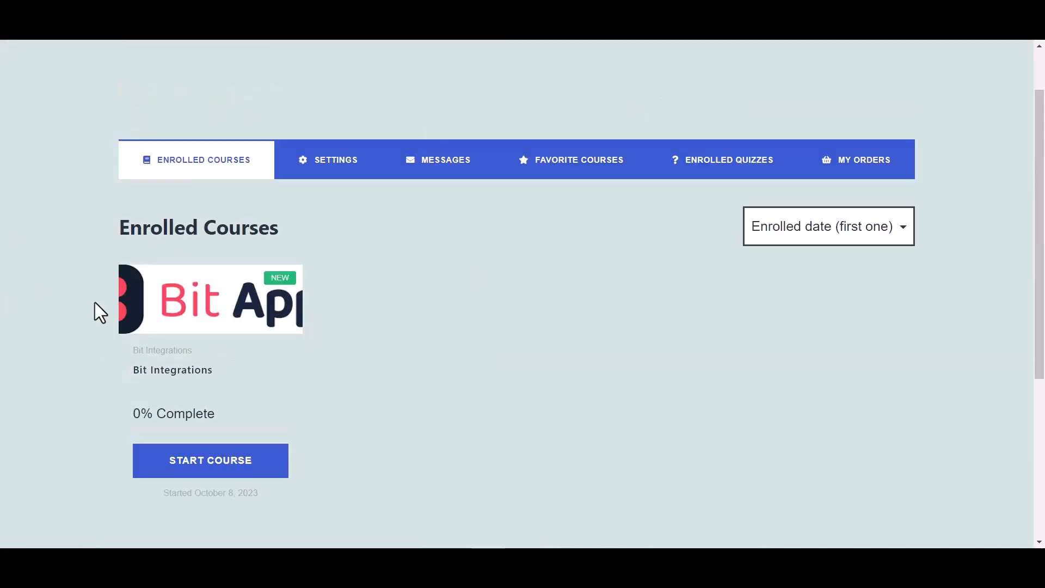
left_click_drag(120, 228, 286, 240)
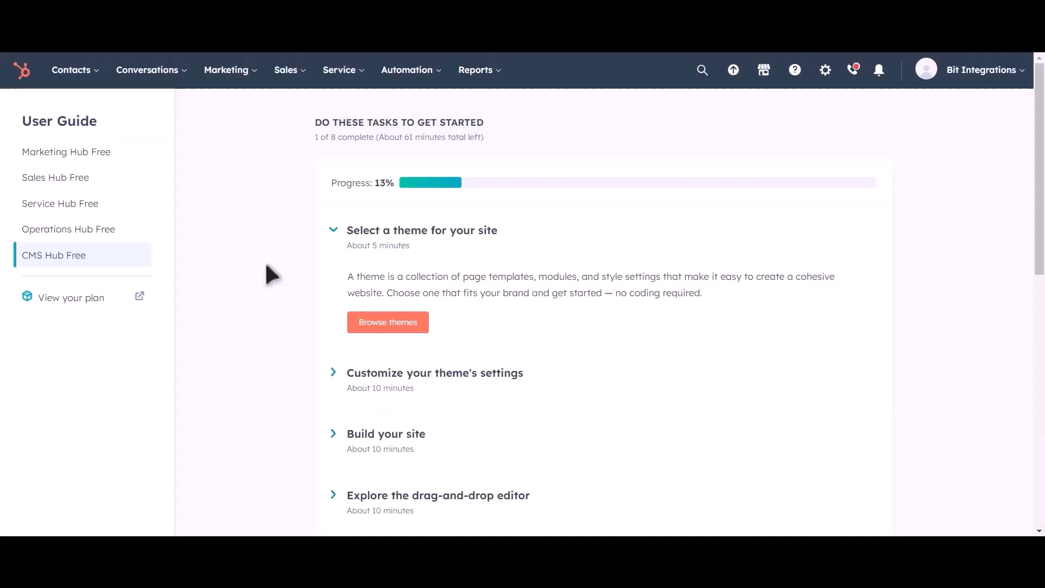
- Switch to HubSpot, open the contacts list and preview the Bit Integrations contact
left_click(81, 73)
left_click(82, 115)
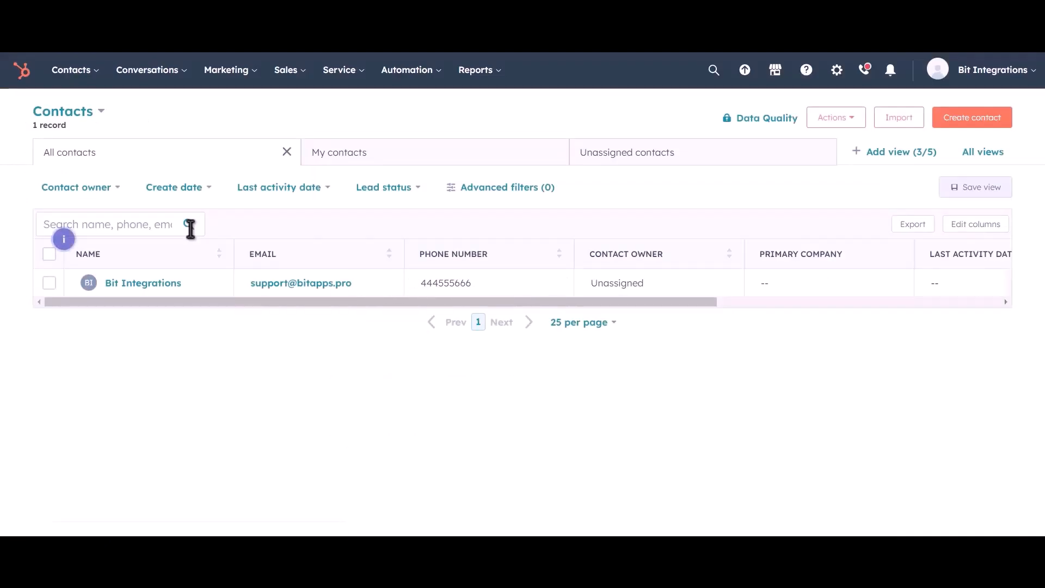
left_click(196, 286)
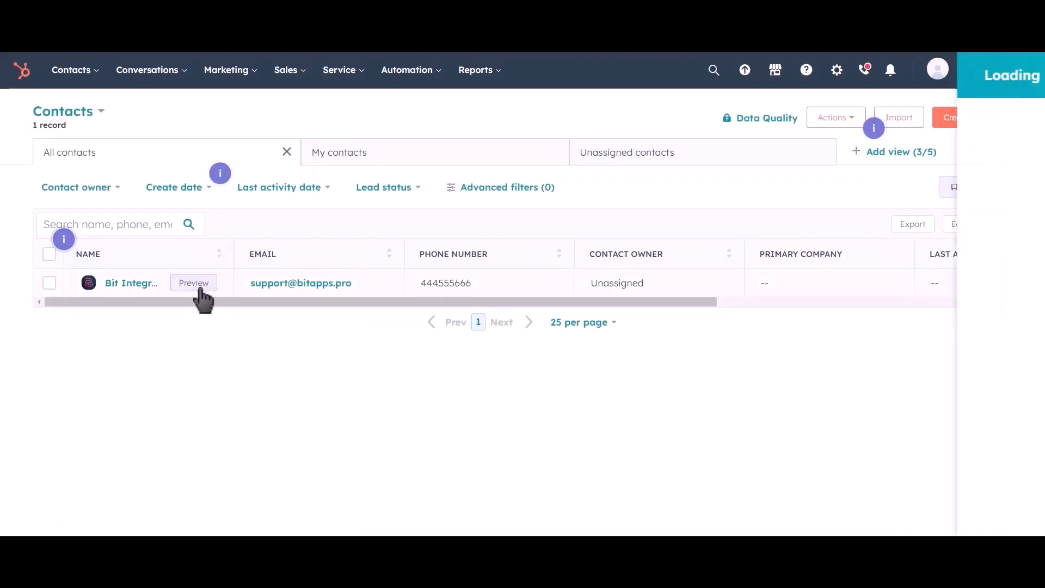